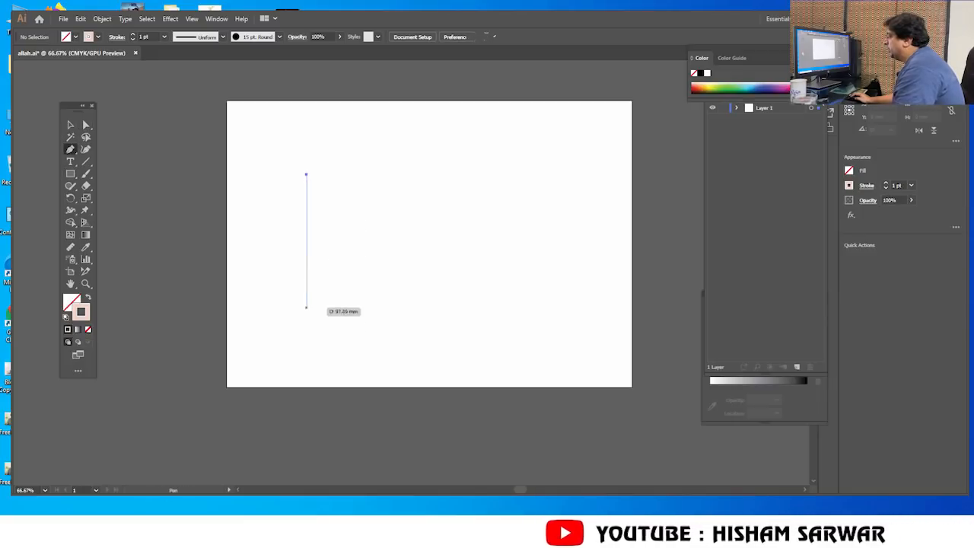
- Draw a tall four-sided shape with a slanted upper edge, about 43 by 138 mm, using the Pen tool
left_click_drag(306, 307, 303, 328)
left_click(357, 326)
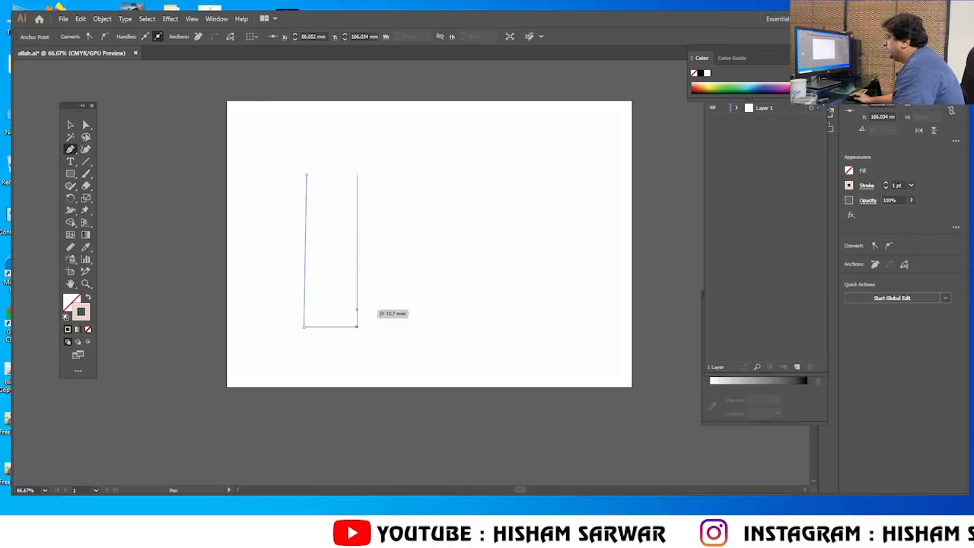
left_click(362, 139)
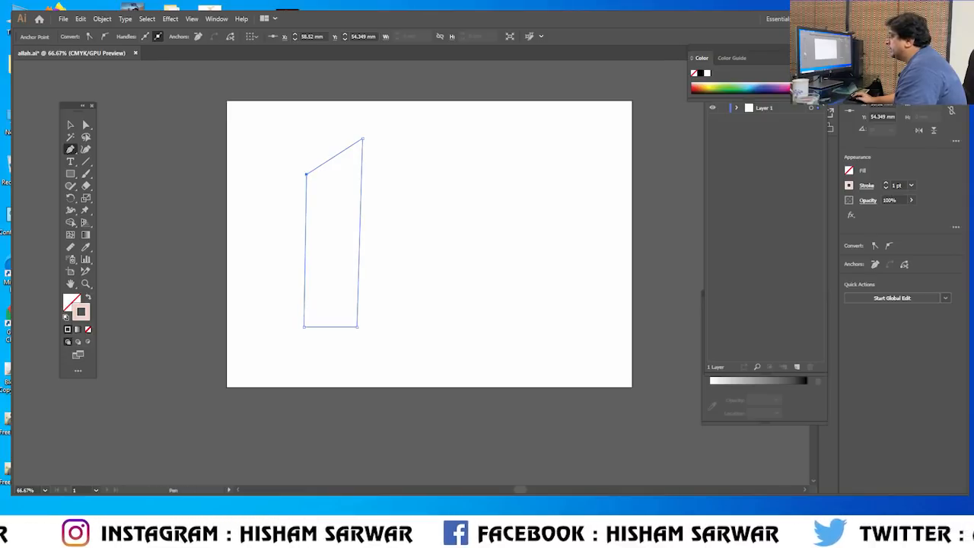
- Fill the four-sided shape with dark brown, hex colour 231510
double_click(71, 302)
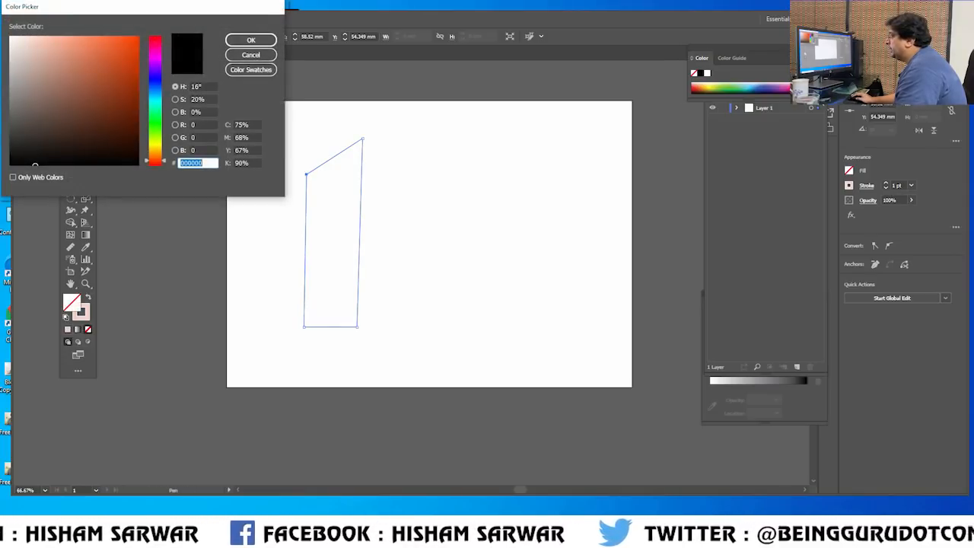
left_click(79, 148)
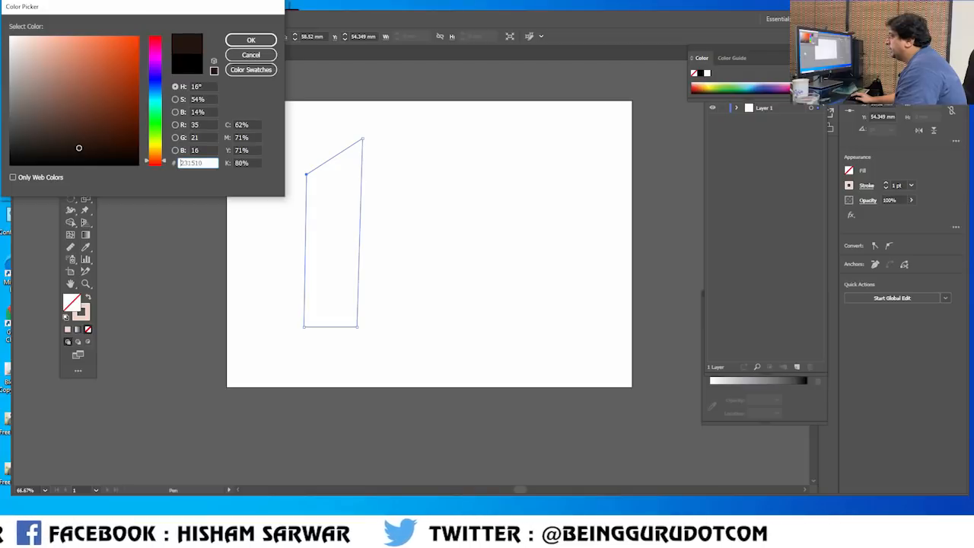
left_click(252, 40)
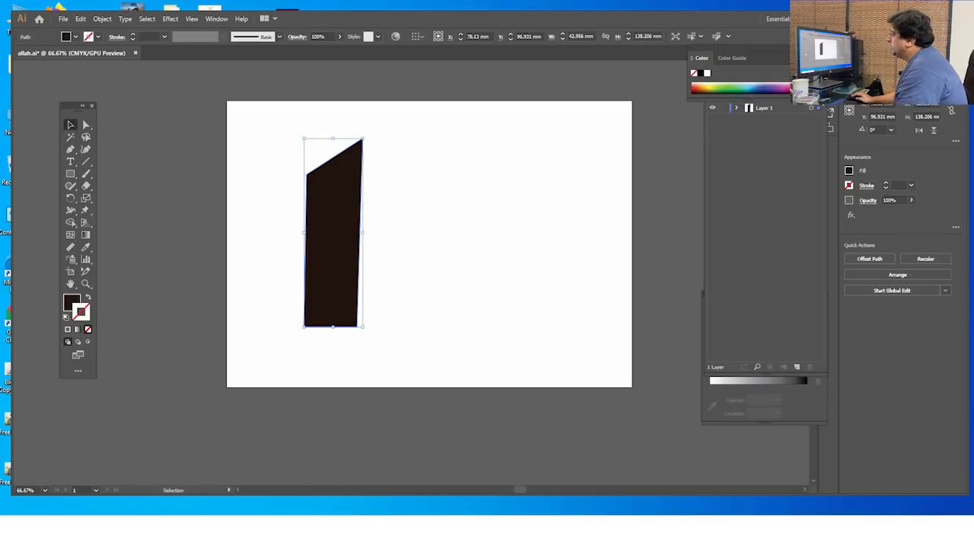
- Apply a Roughen effect to the filled shape with a relative size of 7%, detail of 10/in and corner points
left_click(169, 18)
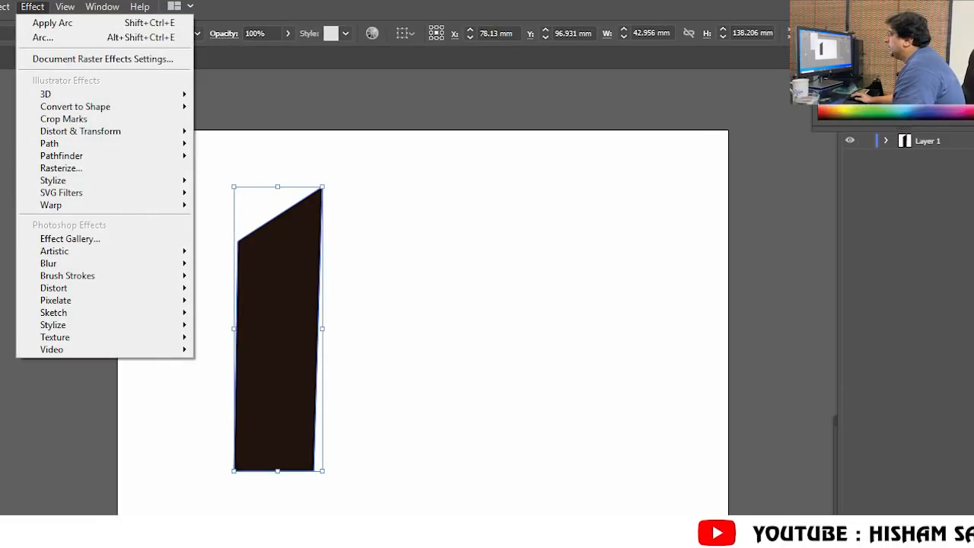
mouse_move(80, 131)
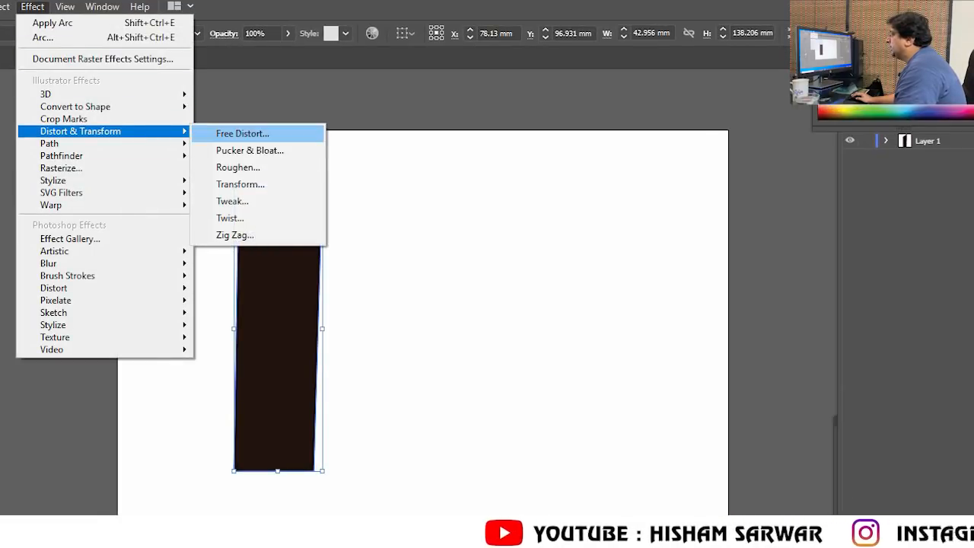
left_click(237, 167)
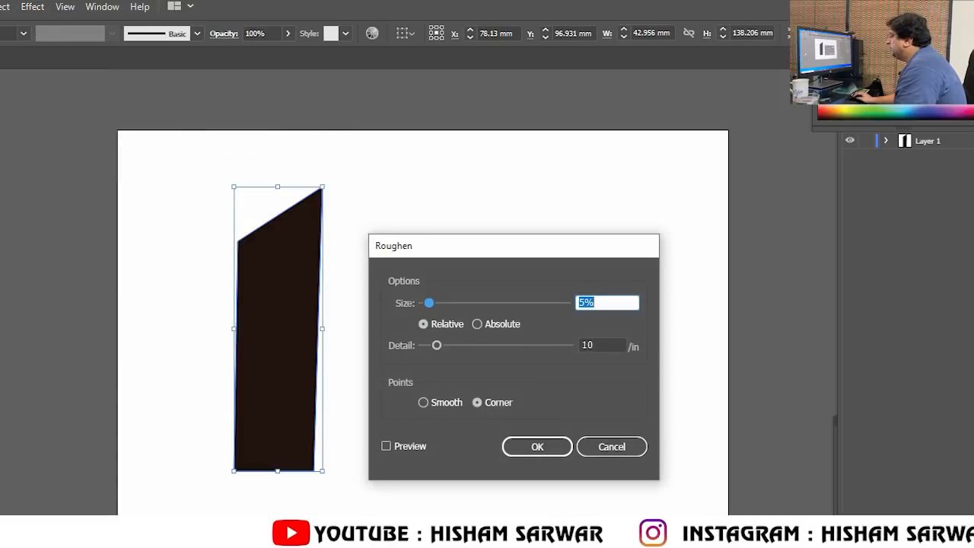
left_click(385, 446)
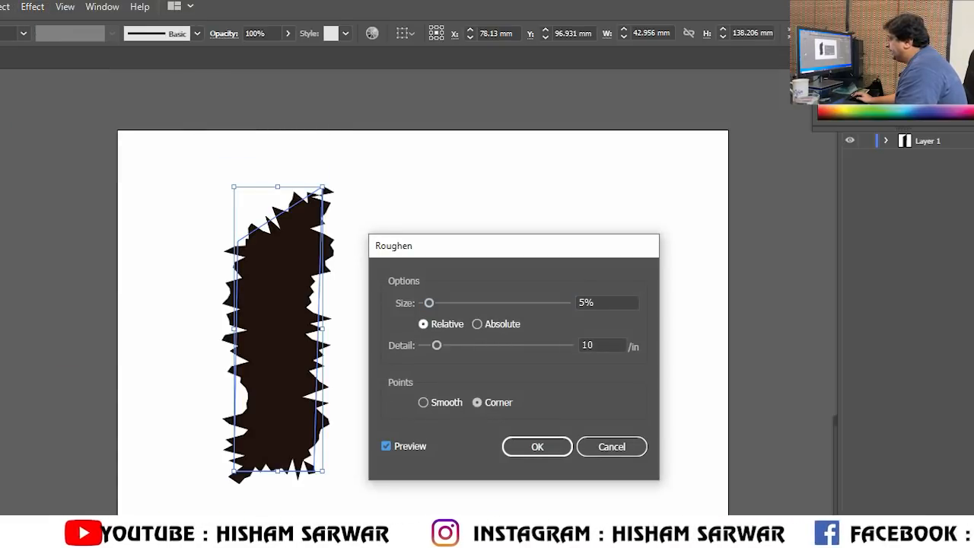
double_click(582, 302)
type("7")
key("Return")
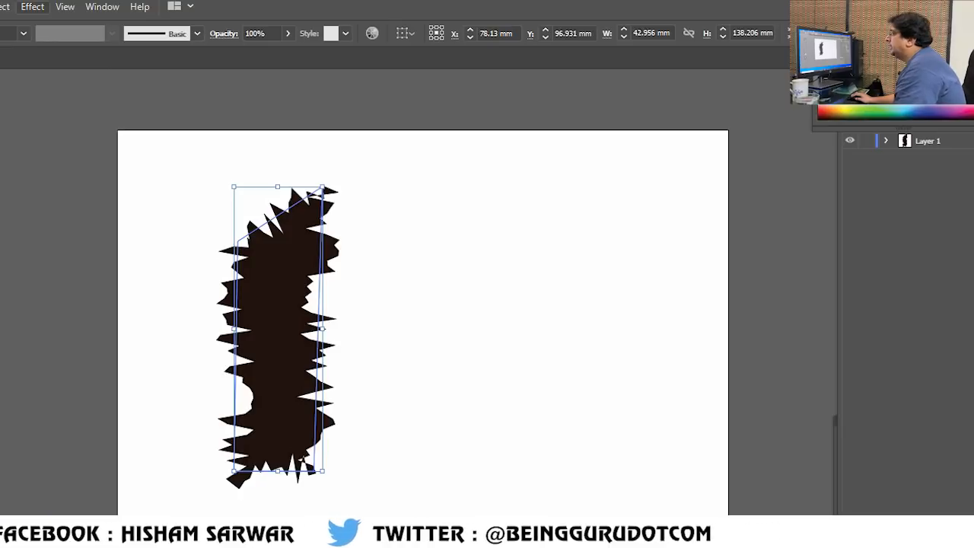
- Warp the roughened shape with a horizontal Arc at -50% bend, and move it toward the centre of the artboard
left_click(32, 6)
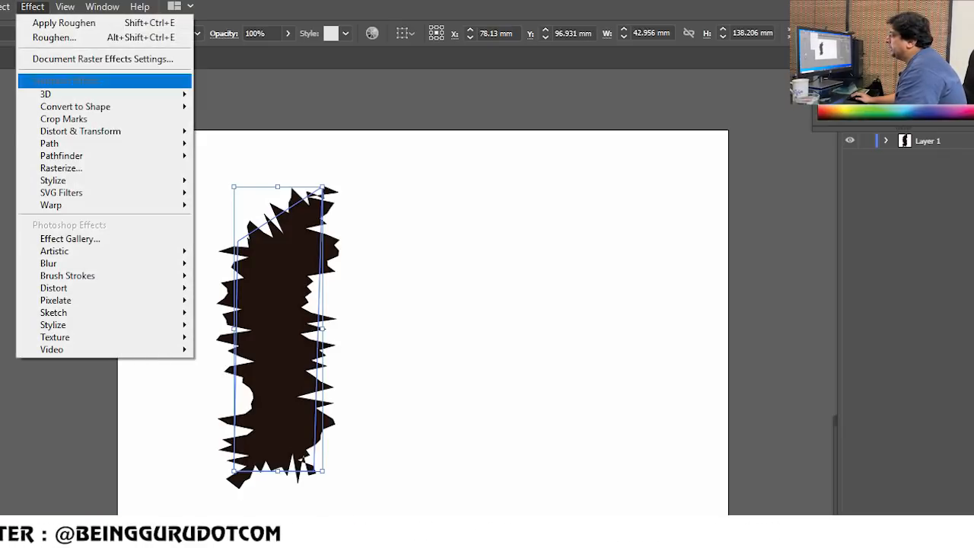
mouse_move(76, 205)
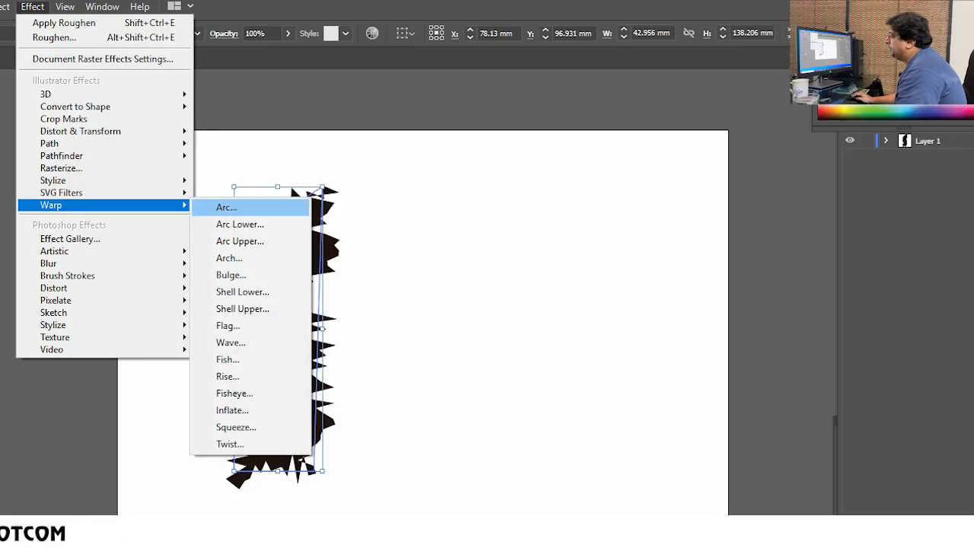
left_click(226, 207)
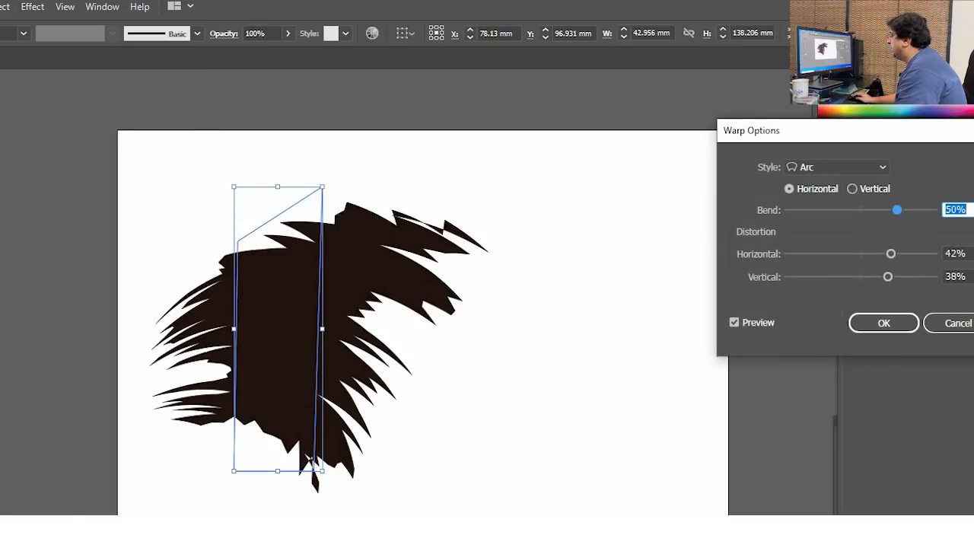
left_click_drag(842, 210, 838, 209)
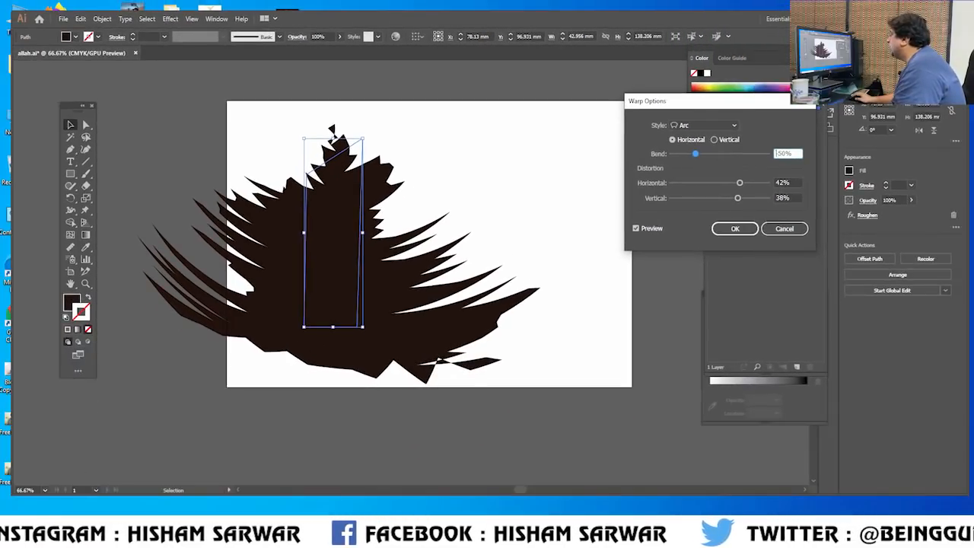
key("Return")
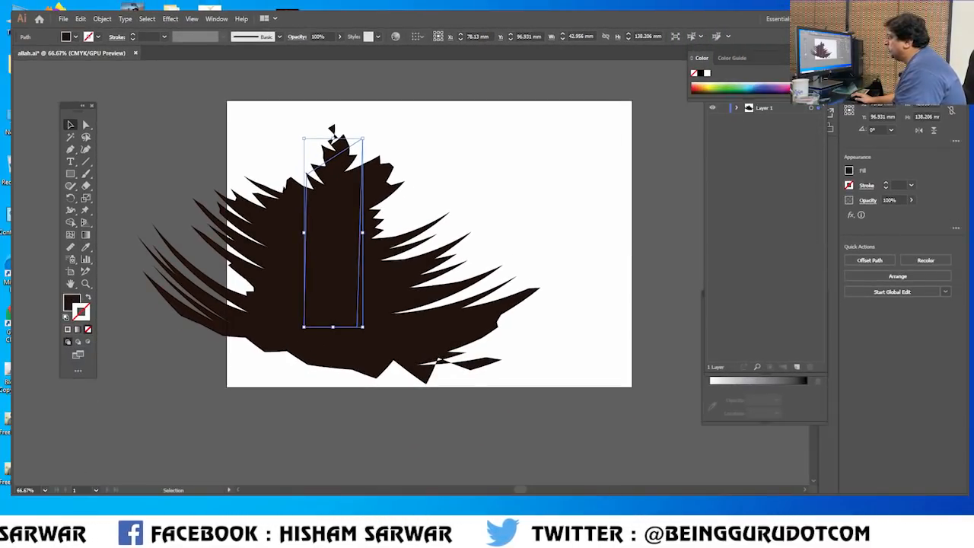
key("ctrl+shift+a")
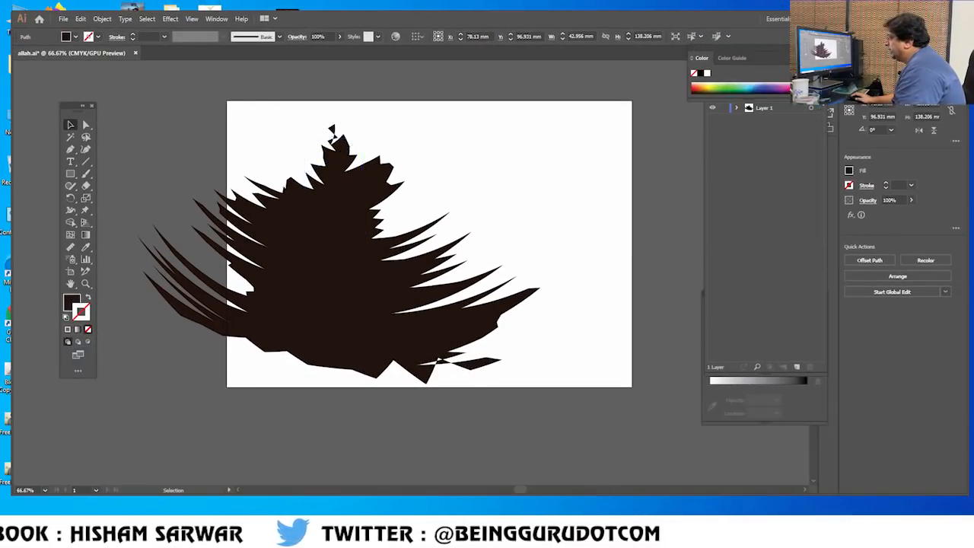
left_click_drag(388, 296, 463, 280)
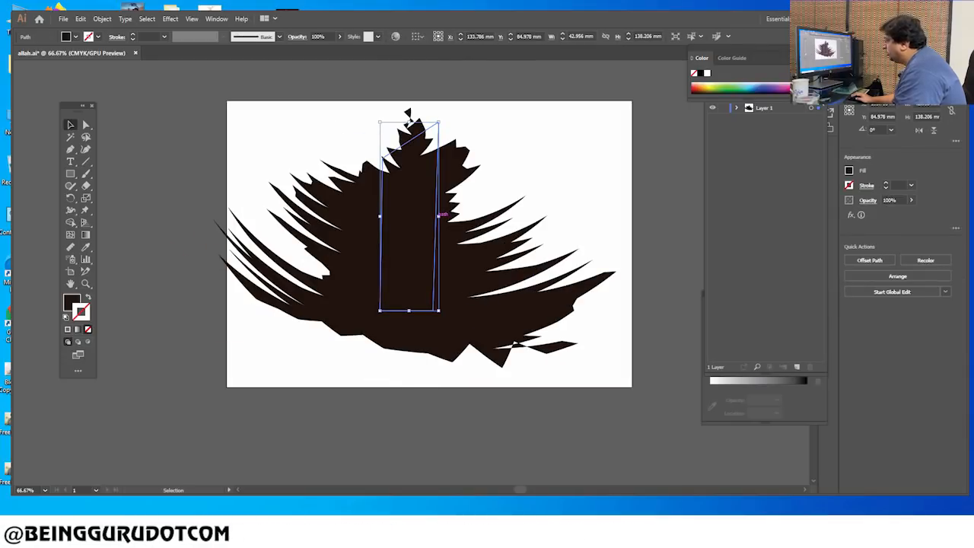
- Try narrowing the warped shape, undo that, and expand the shape's appearance
left_click_drag(392, 216, 393, 217)
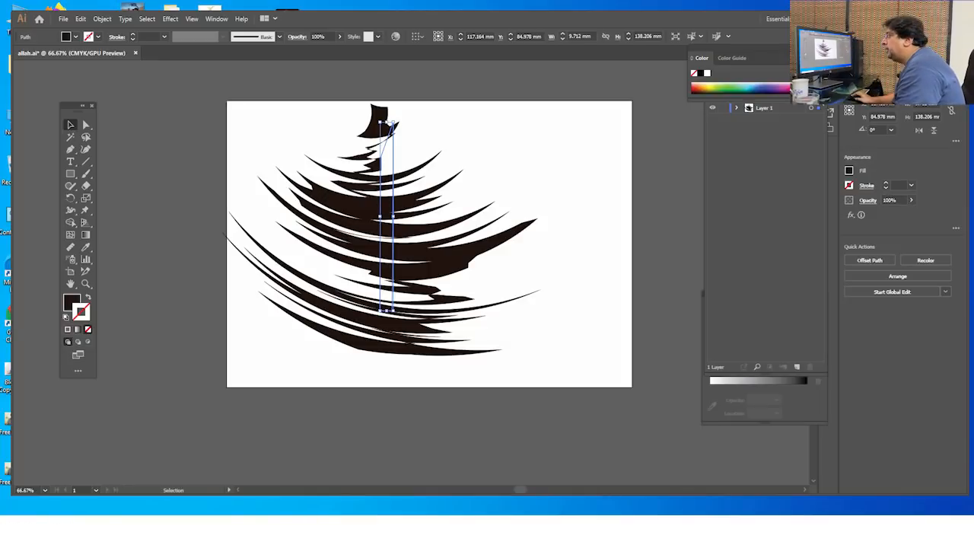
key("ctrl+z")
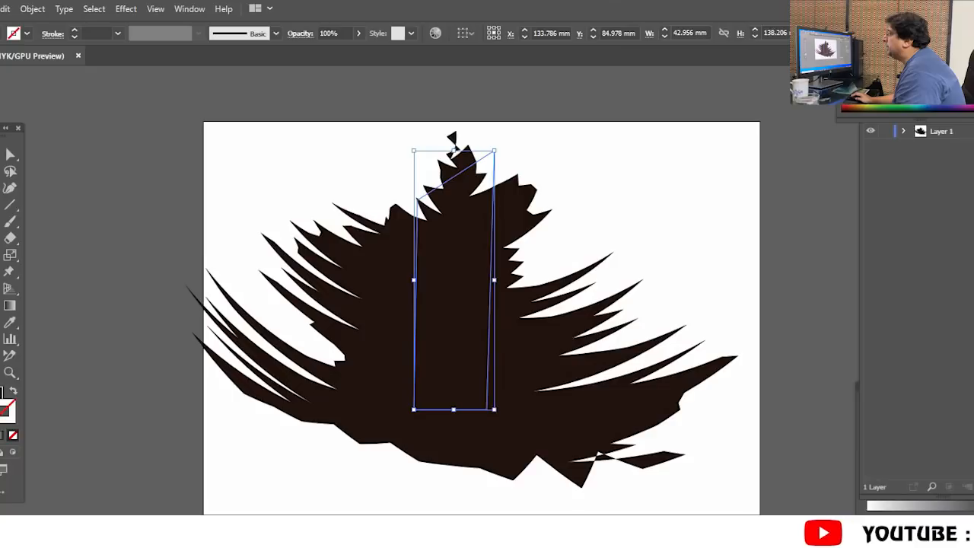
left_click(32, 9)
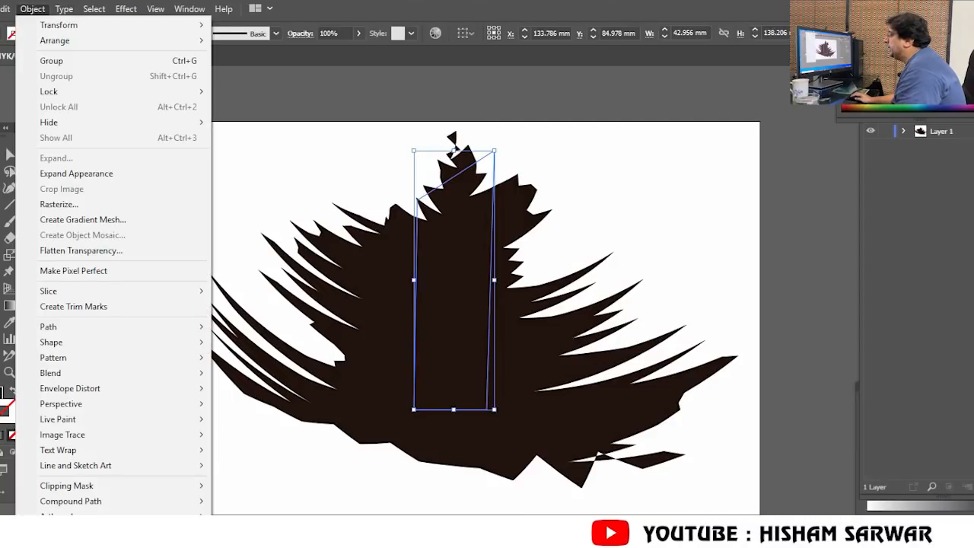
left_click(76, 174)
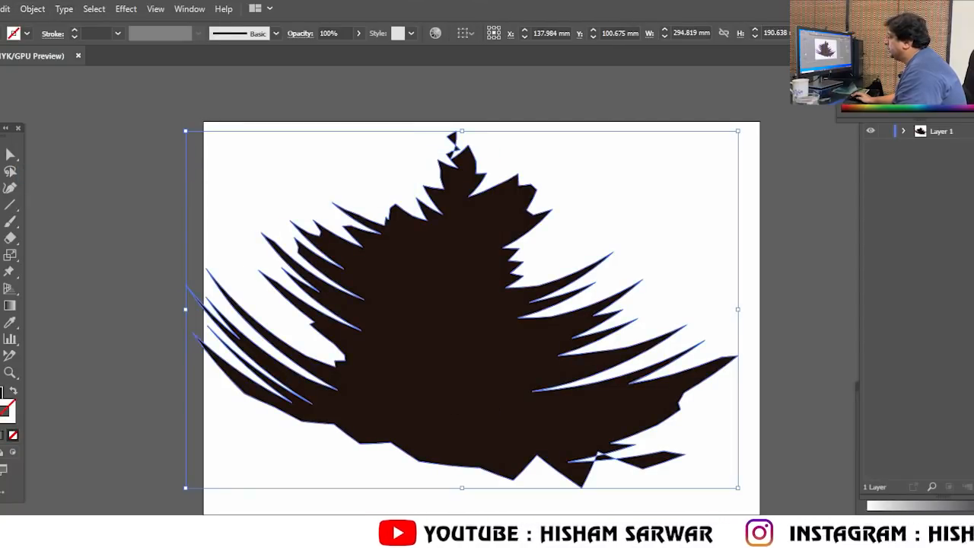
- Narrow the expanded shape to about 58 mm wide and move it fully between the artboard's side edges
left_click_drag(737, 309, 299, 312)
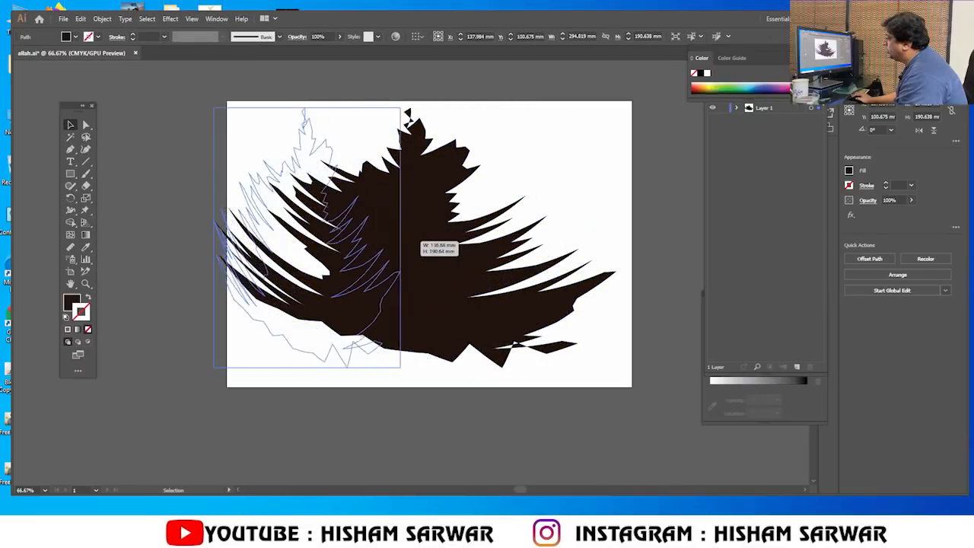
left_click_drag(295, 244, 293, 244)
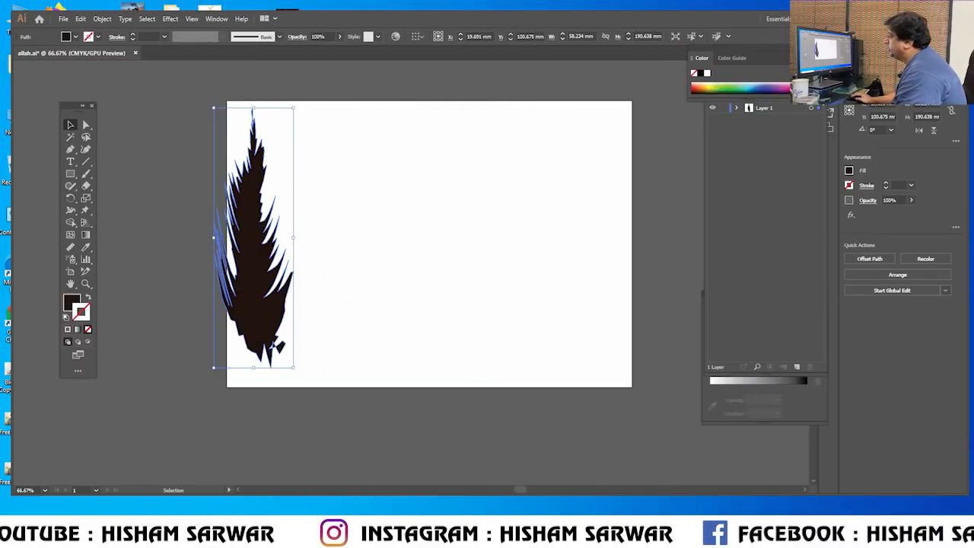
key("ctrl+shift+a")
left_click_drag(272, 253, 380, 245)
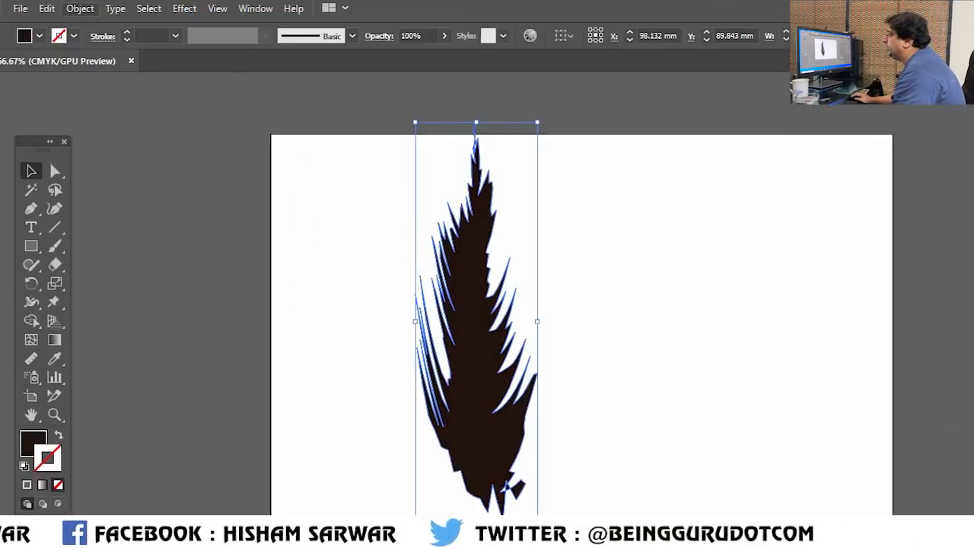
- Simplify the feather's path with straight lines and a 48° angle threshold, using the preview
left_click(80, 8)
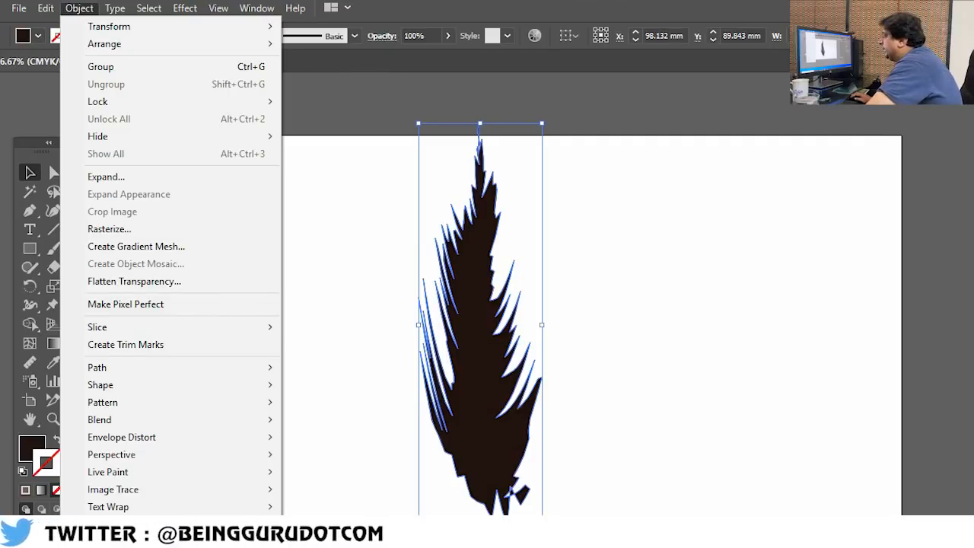
mouse_move(137, 367)
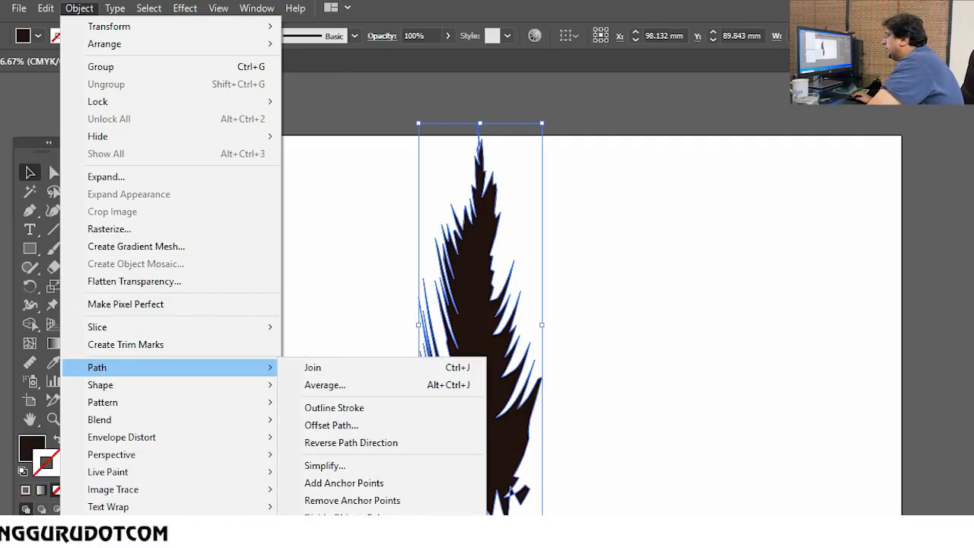
left_click(325, 465)
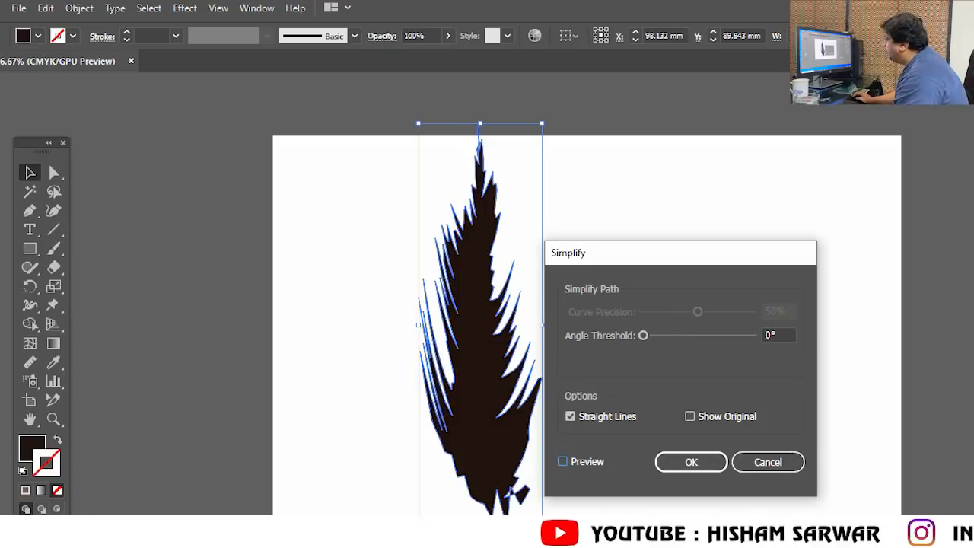
left_click(563, 461)
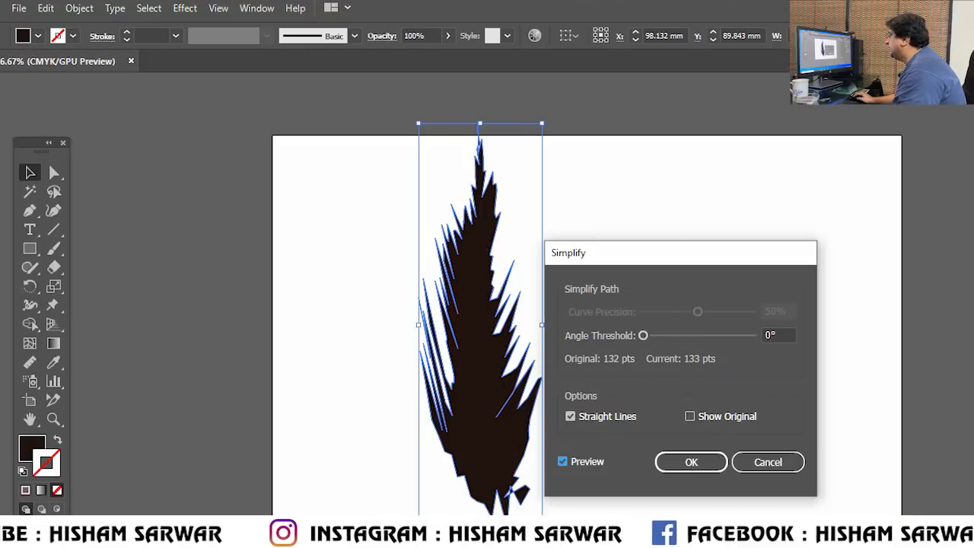
left_click_drag(643, 334, 673, 335)
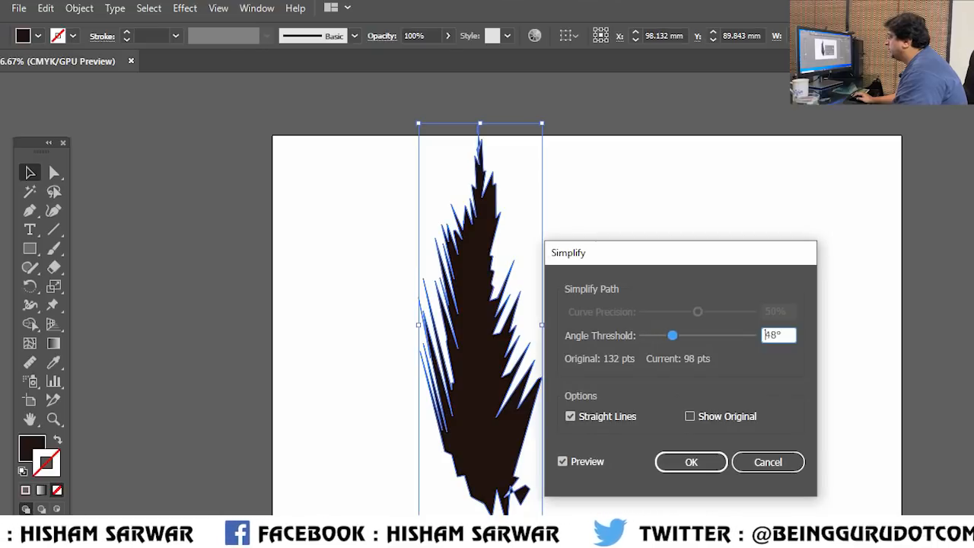
left_click(690, 462)
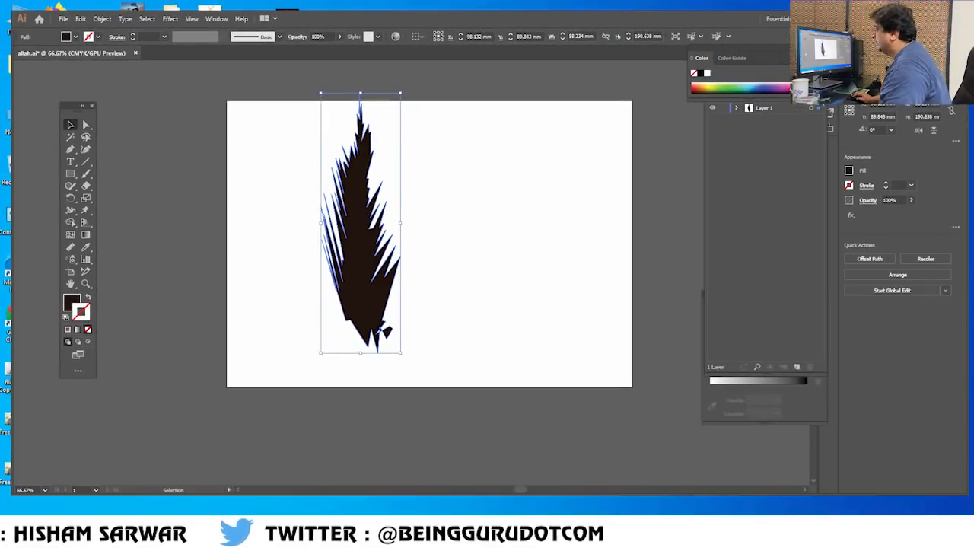
- Scale the feather down to about 37 by 101 mm and deselect it
left_click(443, 236)
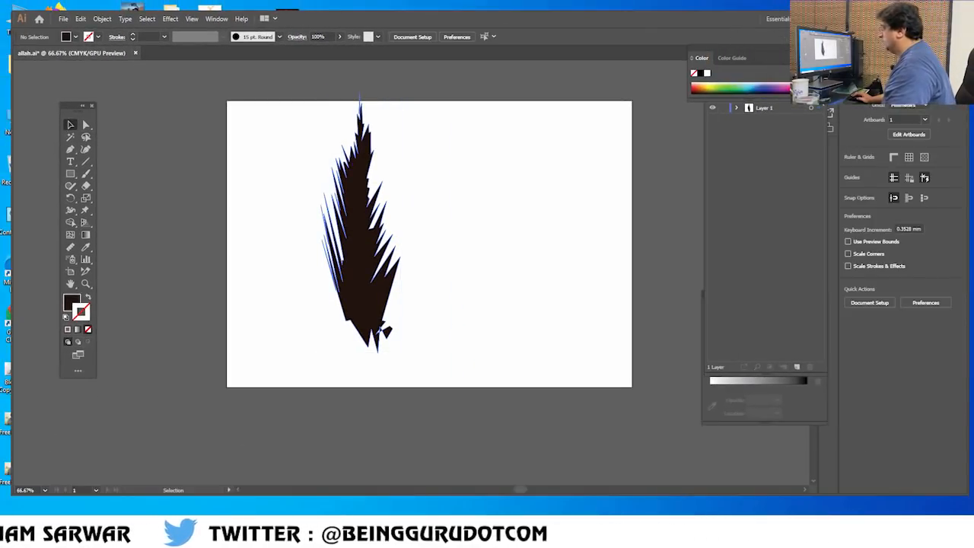
left_click(380, 330)
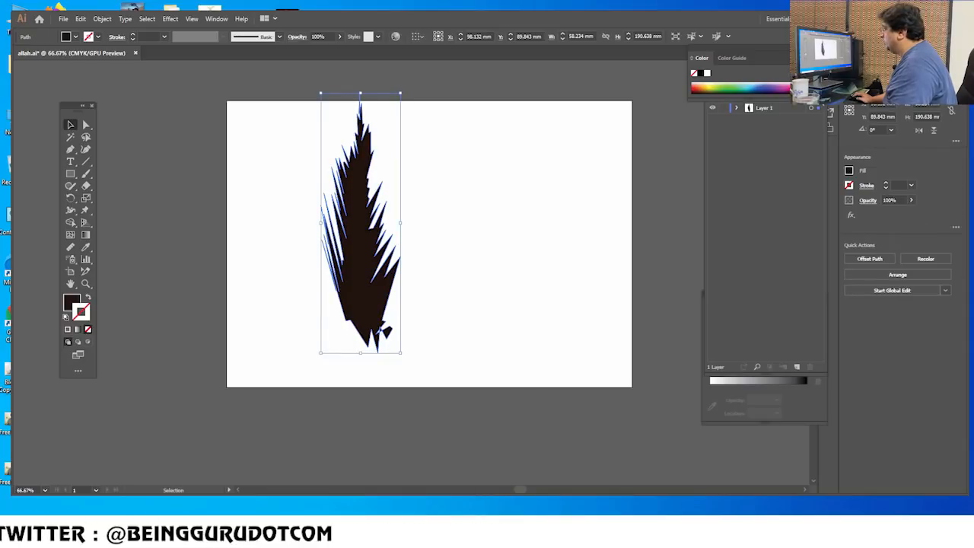
mouse_move(400, 93)
left_mouse_down()
mouse_move(361, 161)
mouse_move(356, 189)
mouse_move(371, 215)
left_mouse_up()
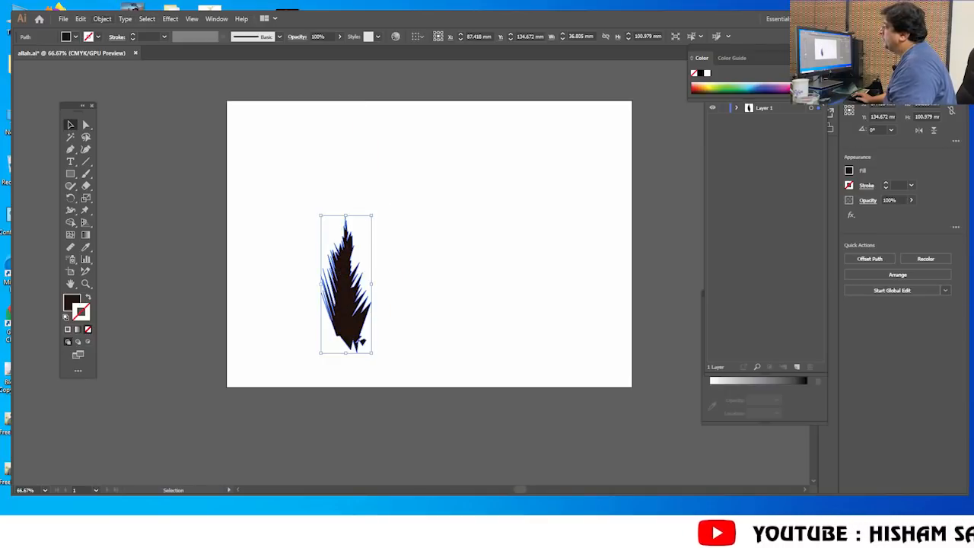
left_click(102, 18)
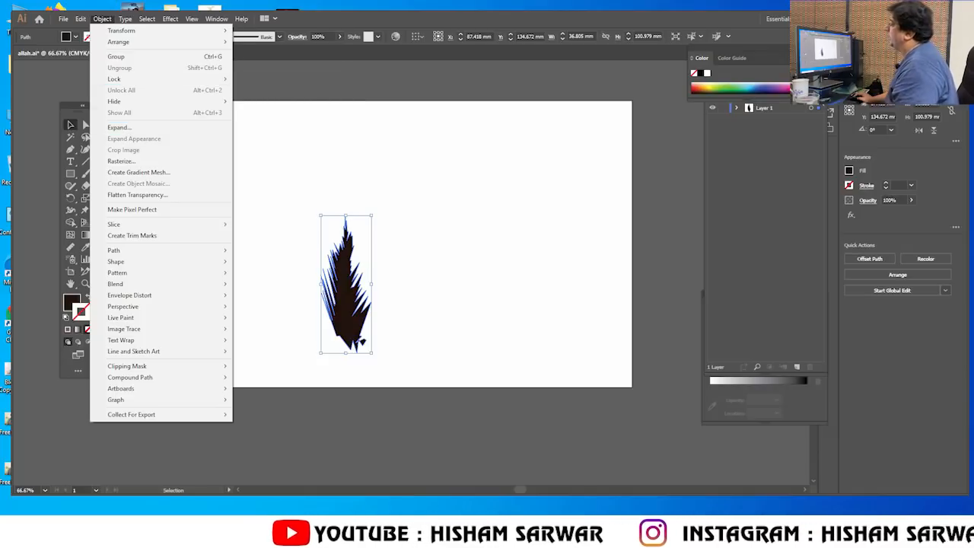
left_click(274, 167)
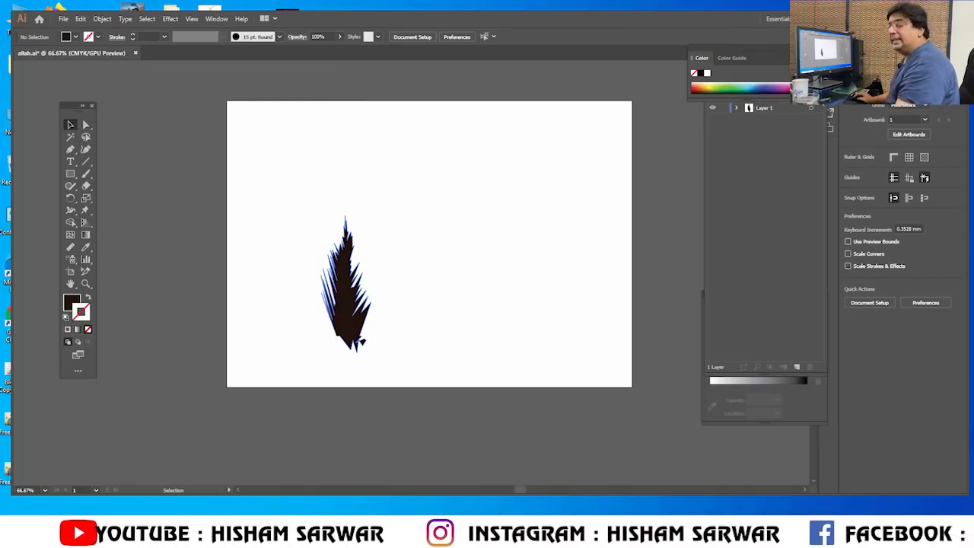
- Shrink the feather to about 18 by 76 mm in the artboard's lower-left corner and add three adjacent copies of varying sizes
left_click_drag(361, 341, 272, 348)
left_click_drag(281, 224, 255, 258)
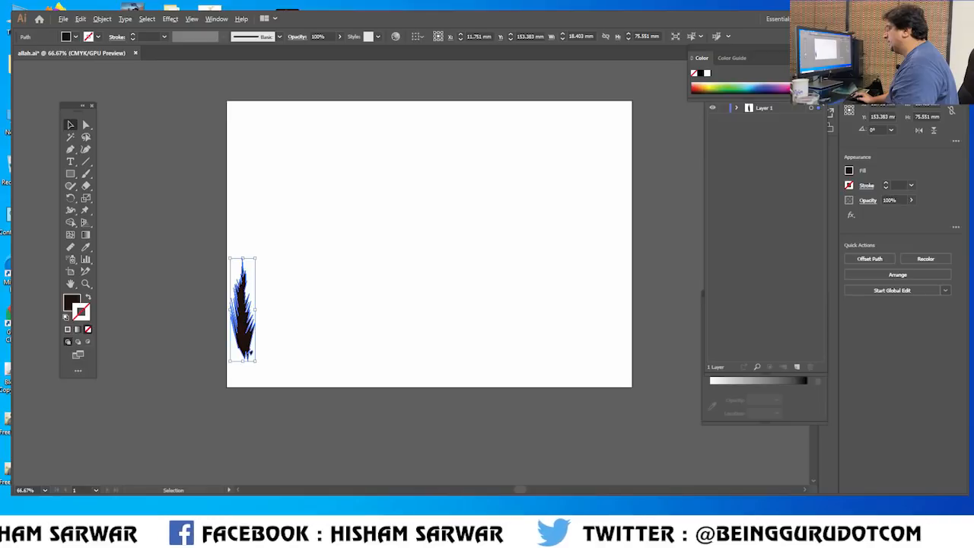
left_click_drag(245, 312, 263, 312)
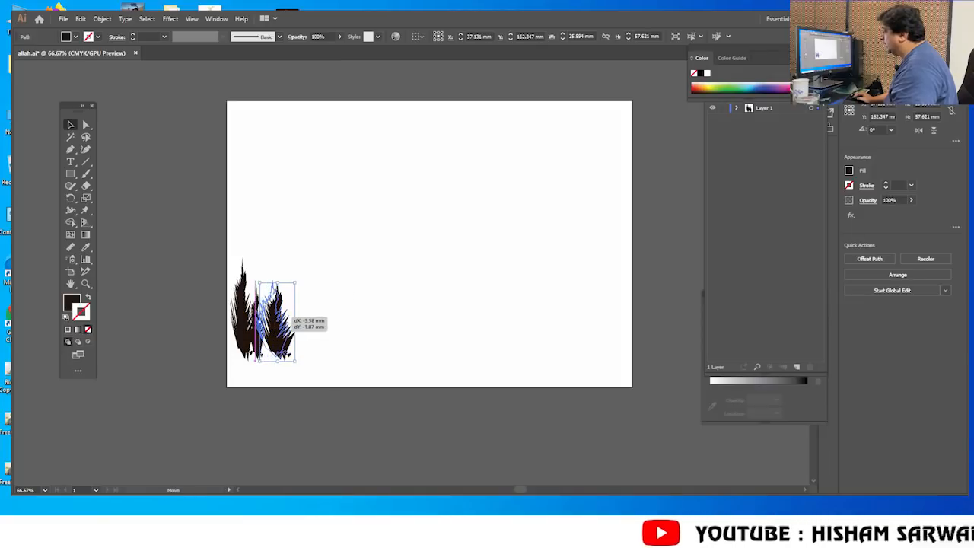
left_click_drag(303, 321, 325, 260)
- Reflect the rightmost, largest tree copy horizontally and lower it slightly to line up with the others
right_click(196, 263)
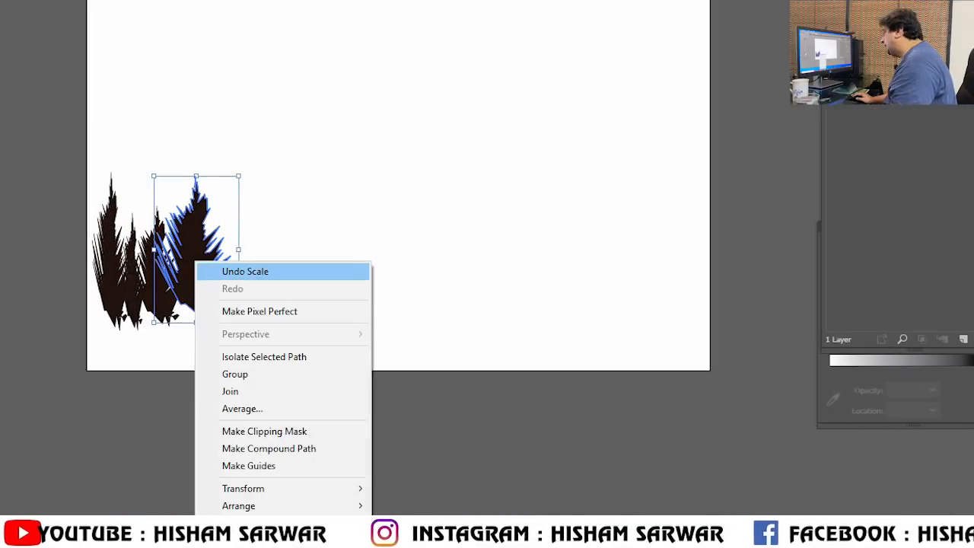
mouse_move(243, 487)
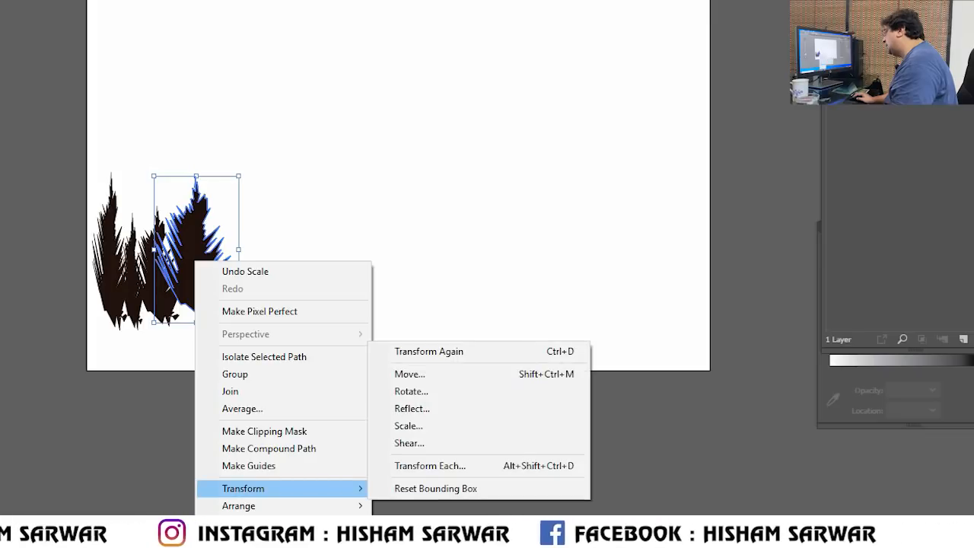
left_click(412, 408)
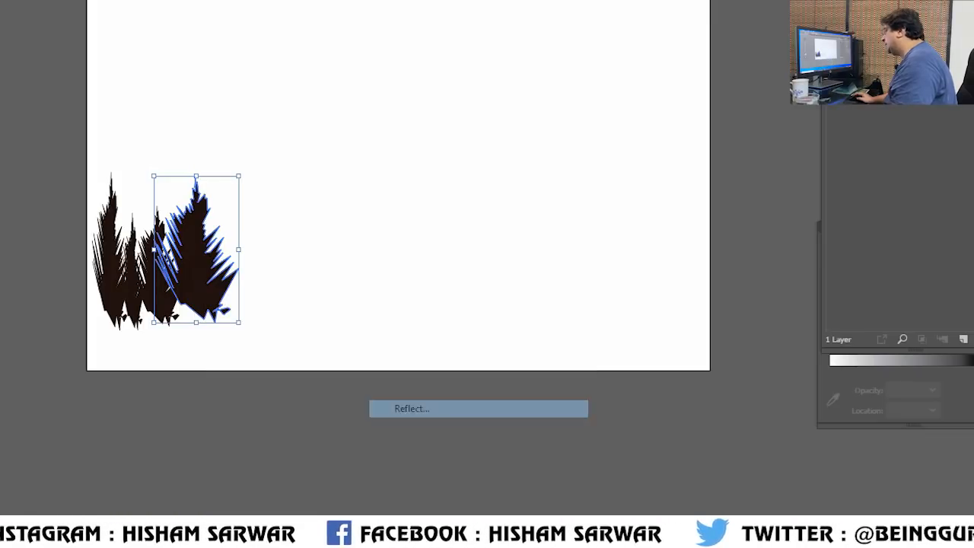
key("Return")
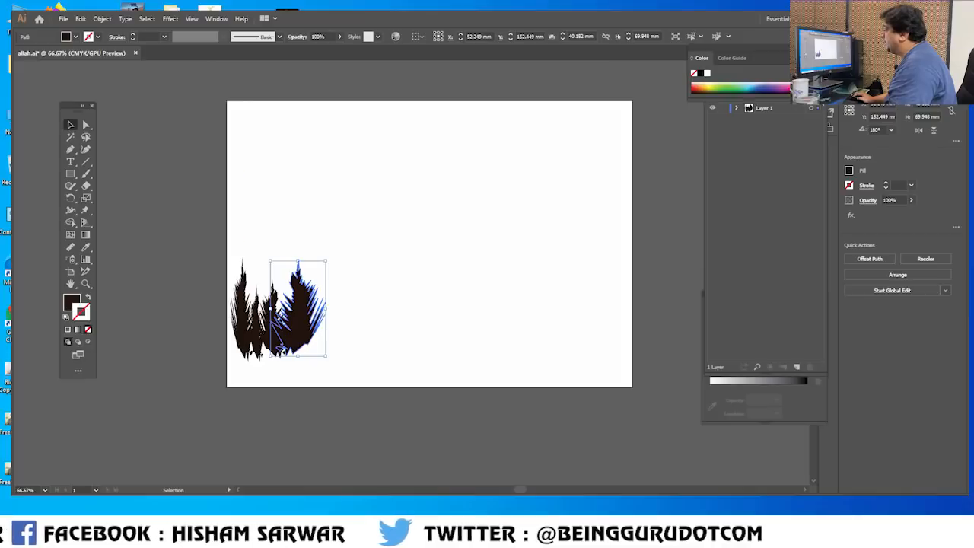
left_click_drag(308, 320, 308, 325)
key("ctrl+shift+a")
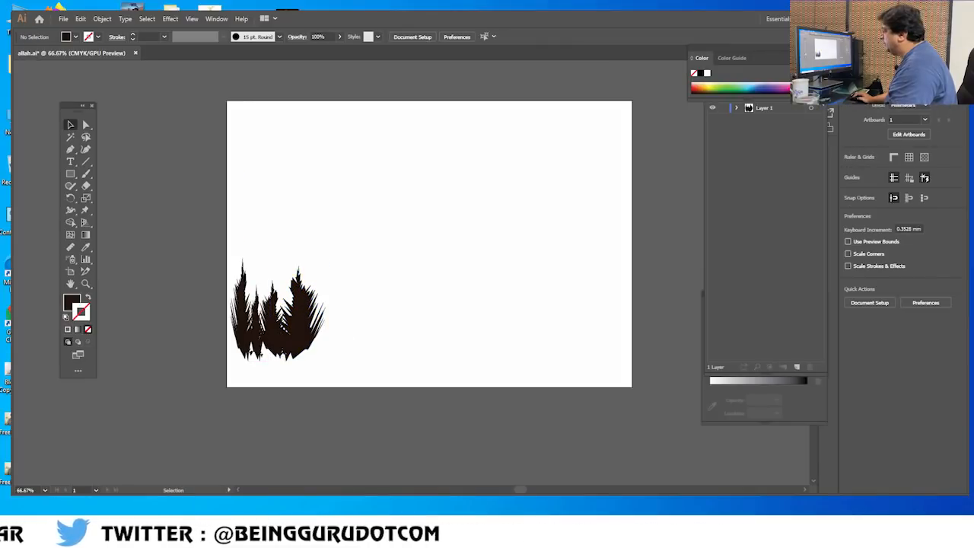
- Duplicate the set of four trees repeatedly to the right, forming a continuous row past the artboard's right edge
key("ctrl+a")
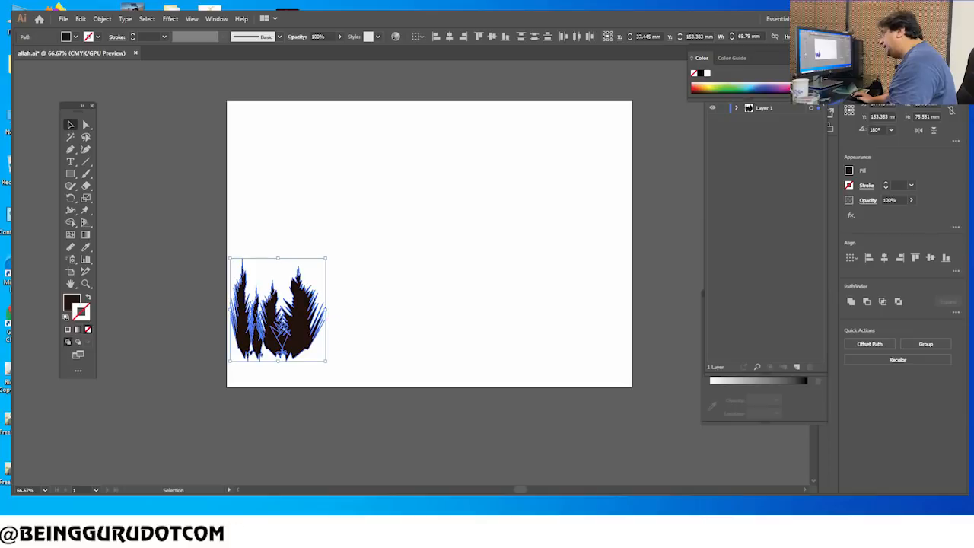
key("ctrl+shift+a")
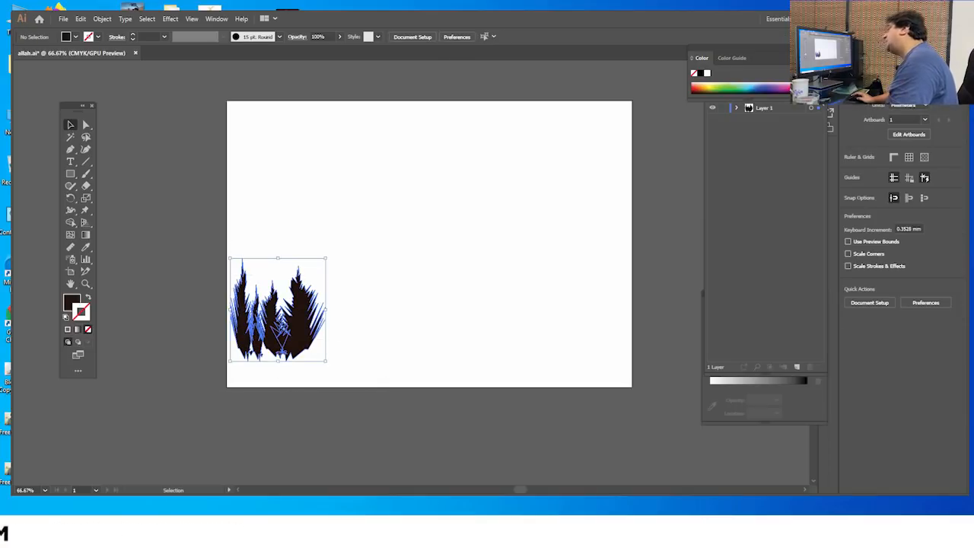
key("ctrl+a")
left_click_drag(320, 331, 439, 308)
left_click_drag(431, 313, 659, 330)
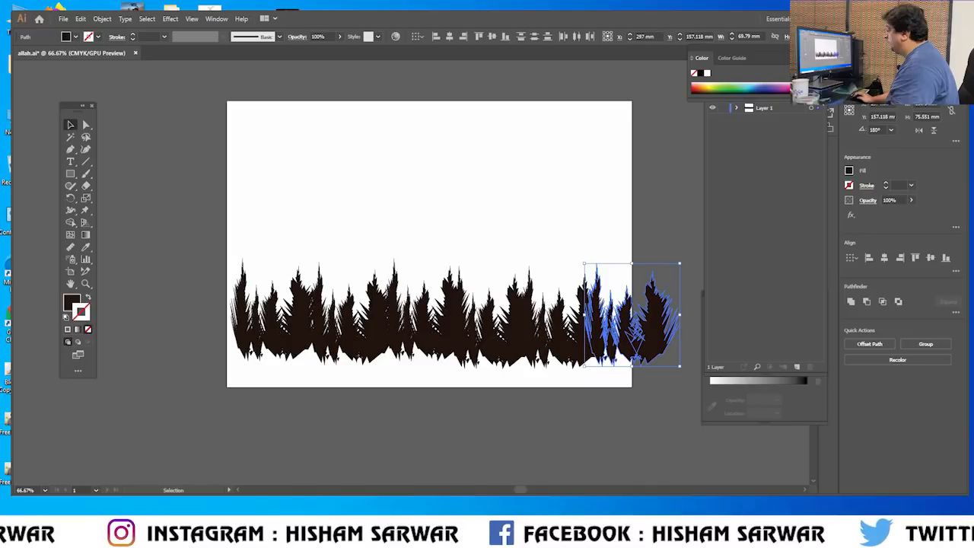
key("ctrl+shift+a")
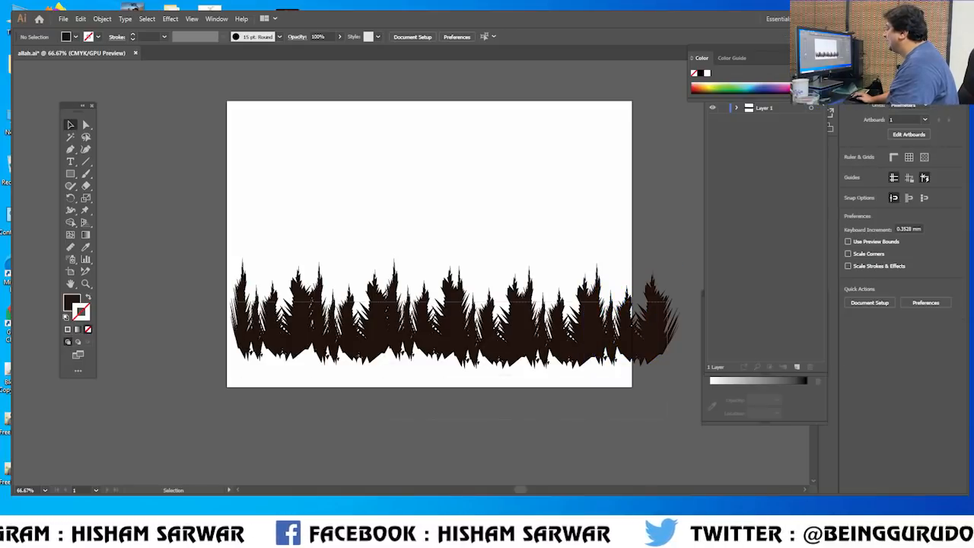
- Scale the whole tree row down to about 150 by 37 mm and tilt it slightly so it slopes down rightward
key("ctrl+a")
left_click_drag(679, 259, 434, 319)
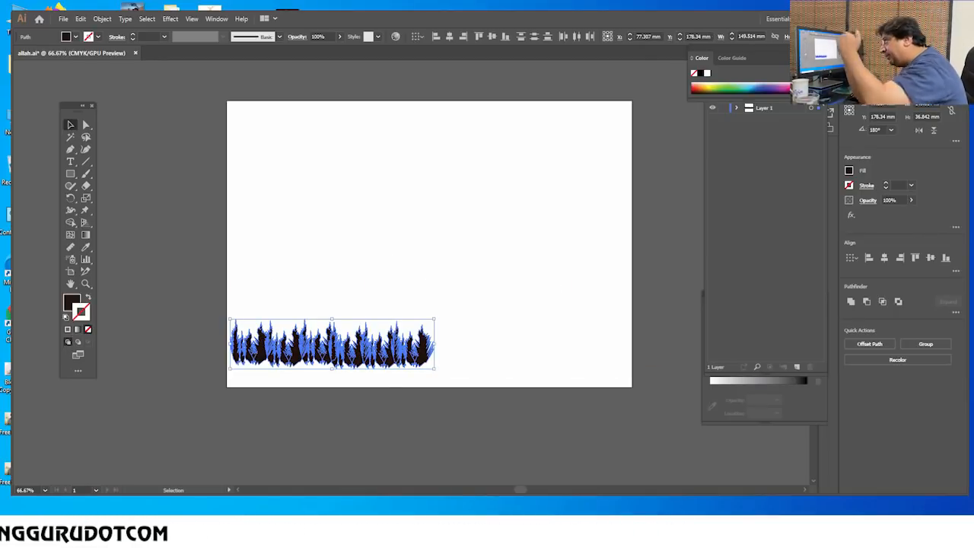
mouse_move(329, 376)
left_mouse_down()
mouse_move(318, 373)
mouse_move(327, 364)
left_mouse_up()
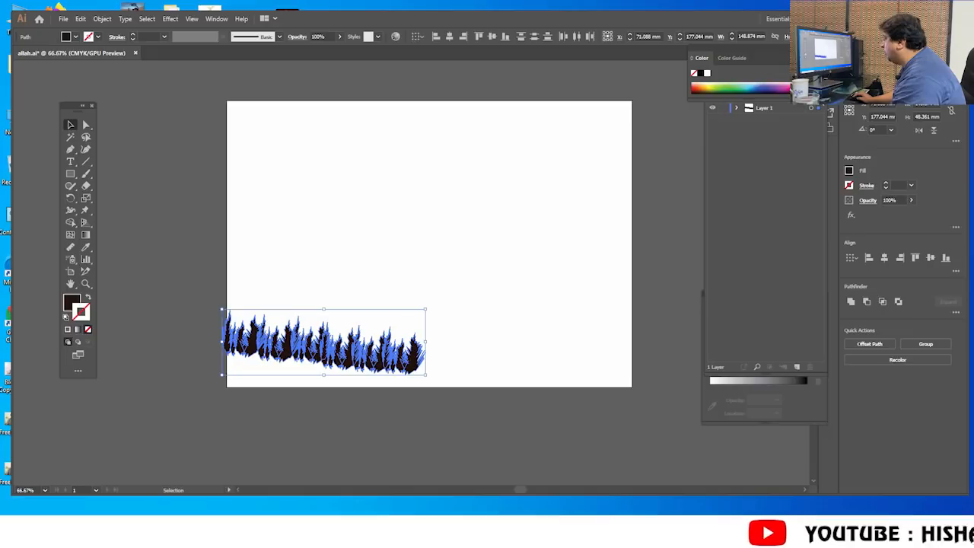
- Place a copy of the tilted tree row at its lower end to continue the slope across the artboard
left_click_drag(364, 350, 555, 373)
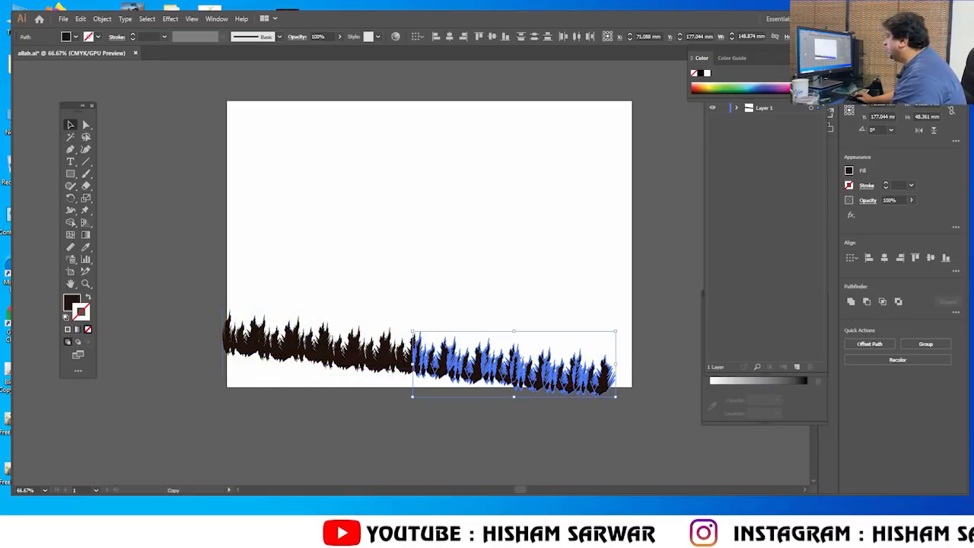
key("ctrl+shift+a")
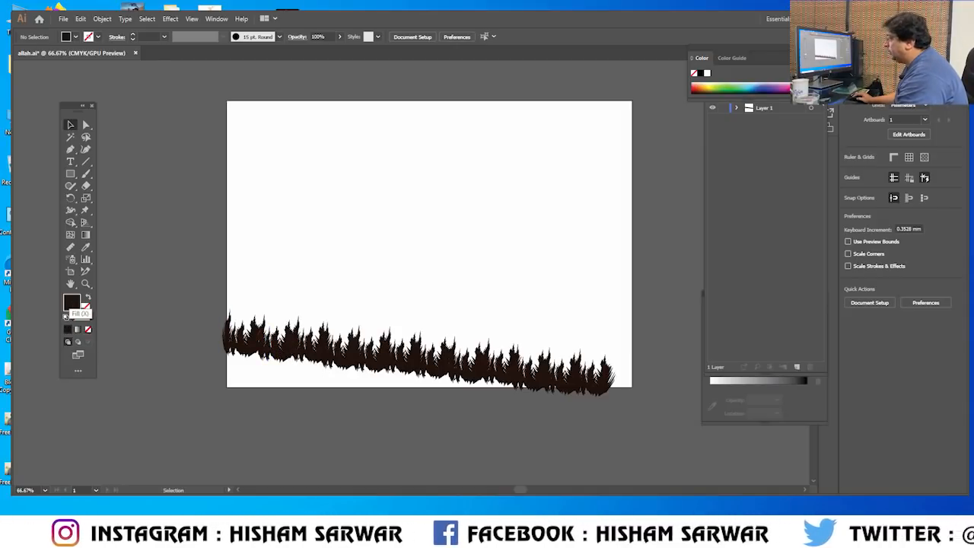
- Draw a dark filled ground shape with the Pen tool, following the slope under the trees and extending below the artboard
left_click(70, 149)
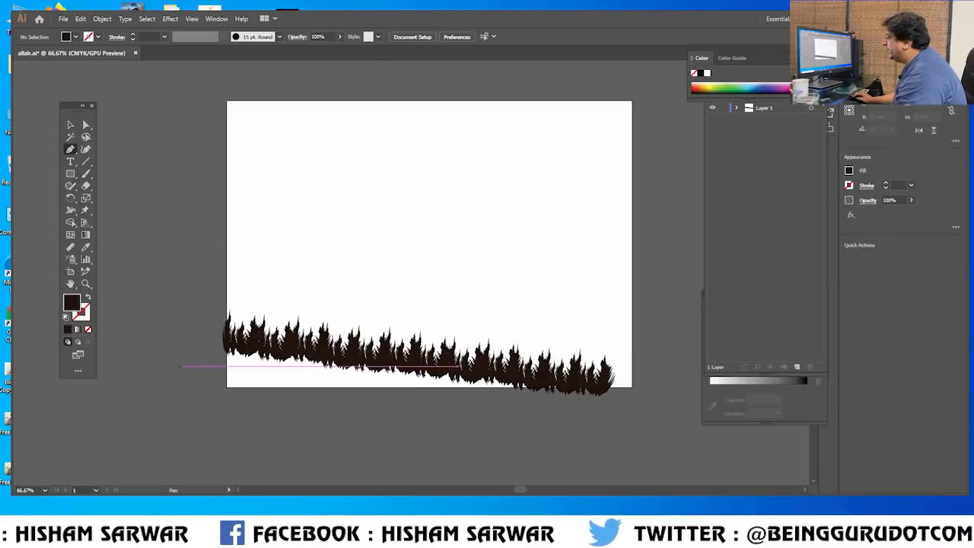
left_click(216, 344)
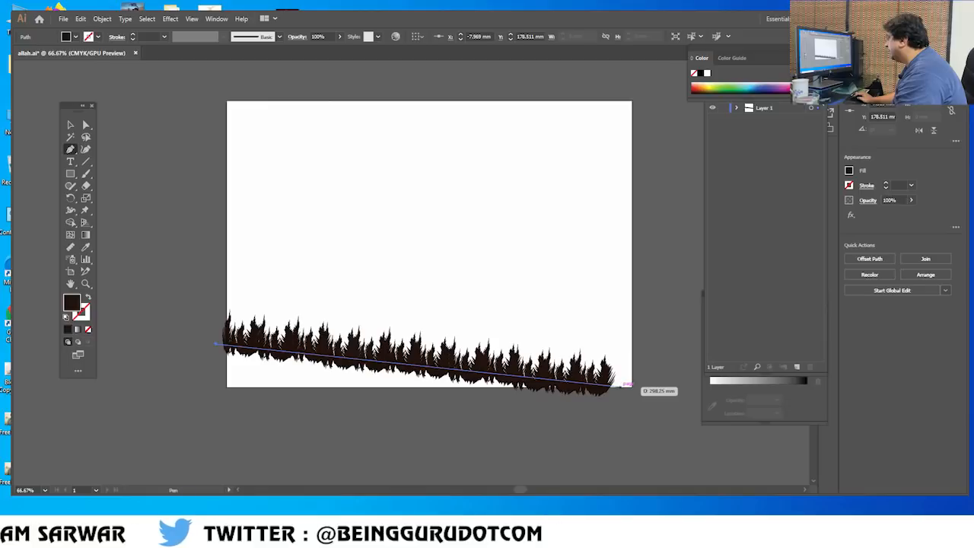
left_click(618, 388)
left_click(616, 413)
left_click(452, 423)
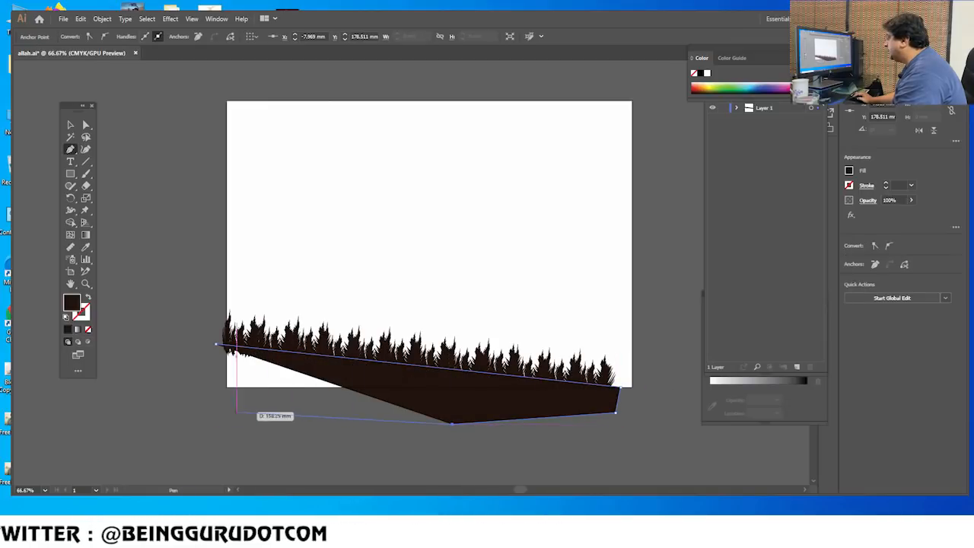
left_click(221, 408)
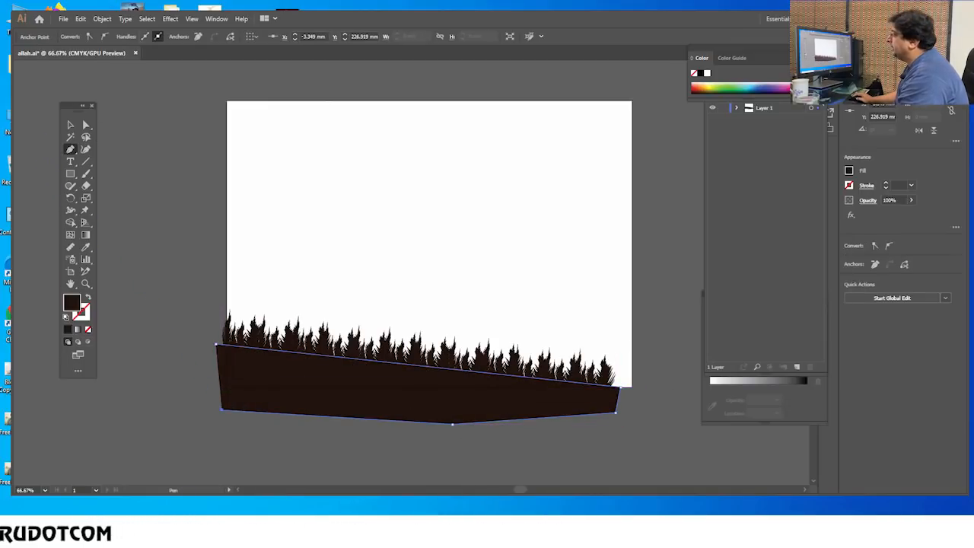
key("ctrl+shift+a")
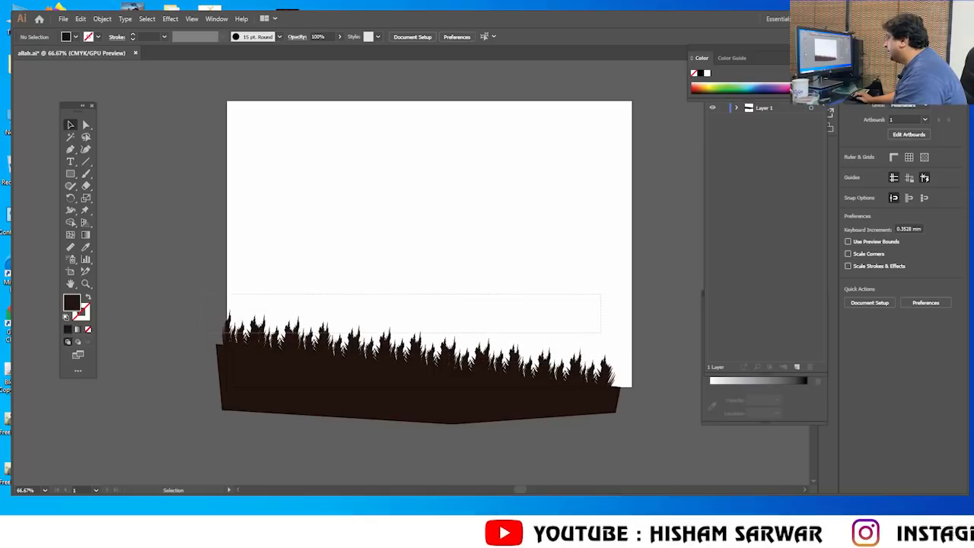
- Select the left tree row without the ground shape and place a copy of it in the middle of the artboard
left_click_drag(229, 332, 226, 335)
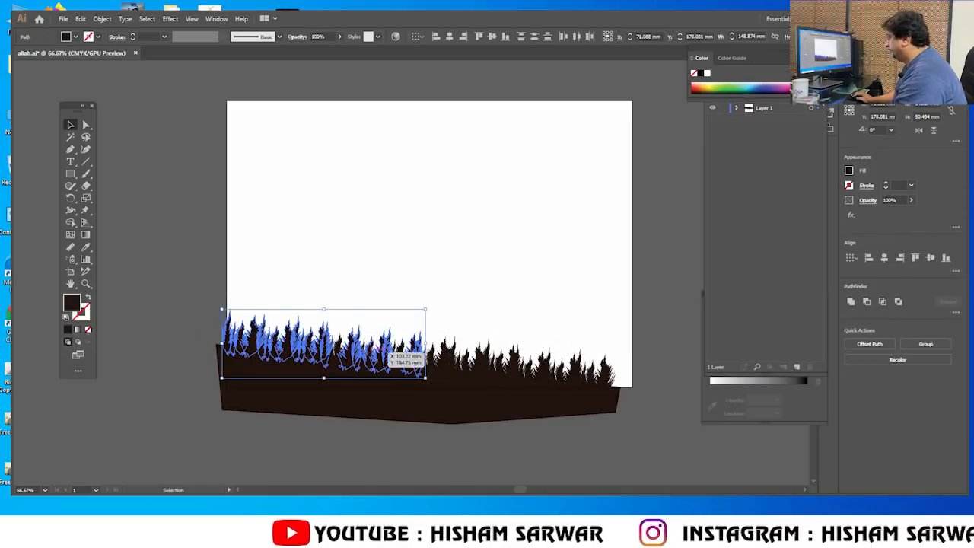
left_click_drag(200, 305, 420, 356)
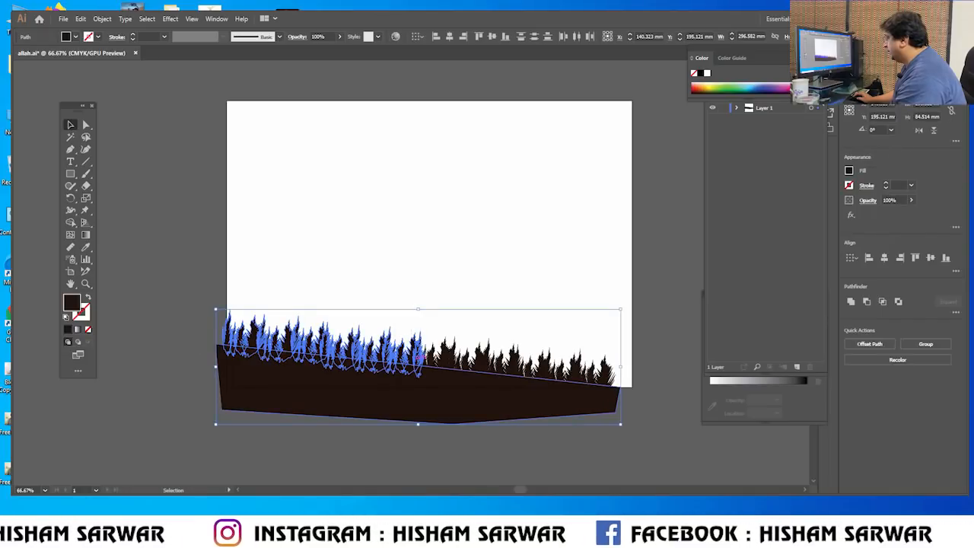
left_click(421, 393, "shift")
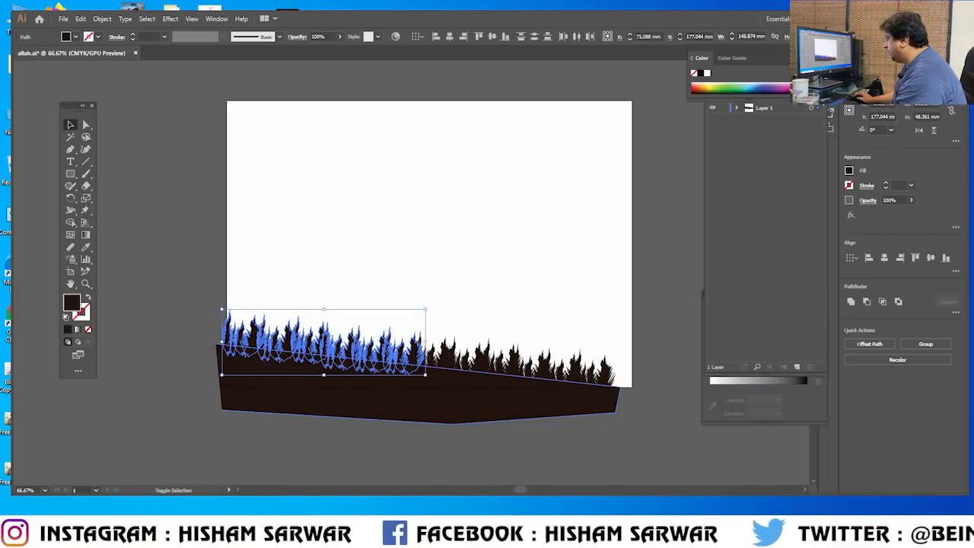
left_click_drag(423, 356, 446, 243)
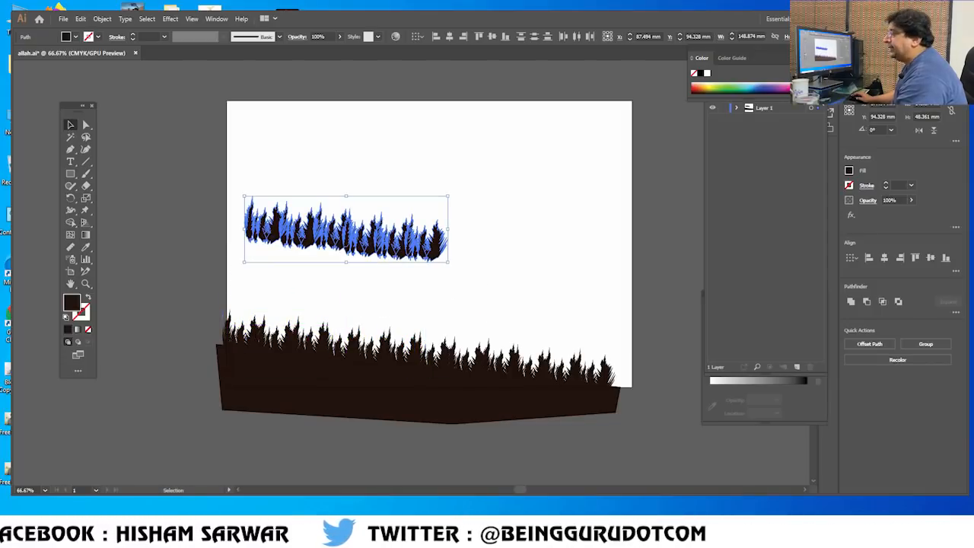
- Enlarge the copied tree row, rotate it level at about 209 by 54 mm and move it just above the sloping trees
left_click_drag(448, 196, 529, 169)
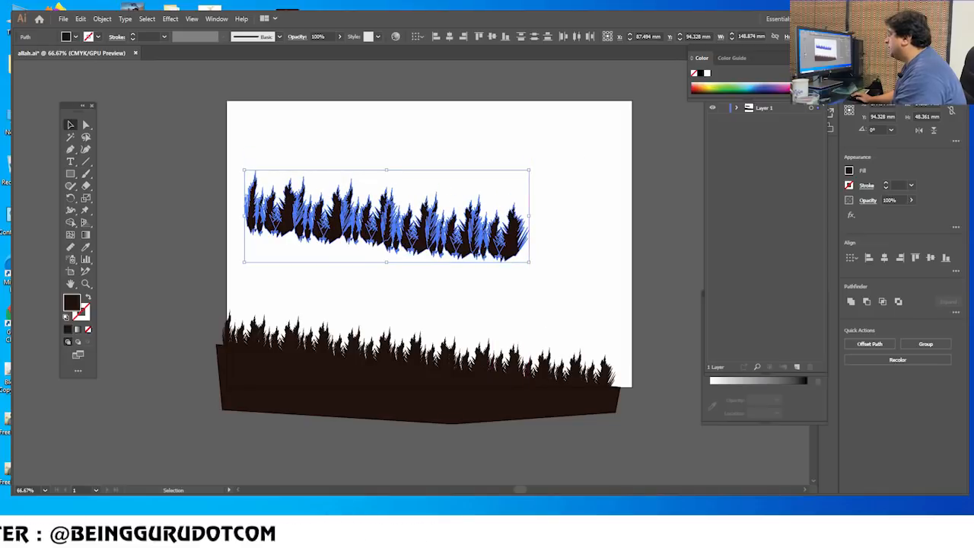
left_click_drag(388, 270, 390, 273)
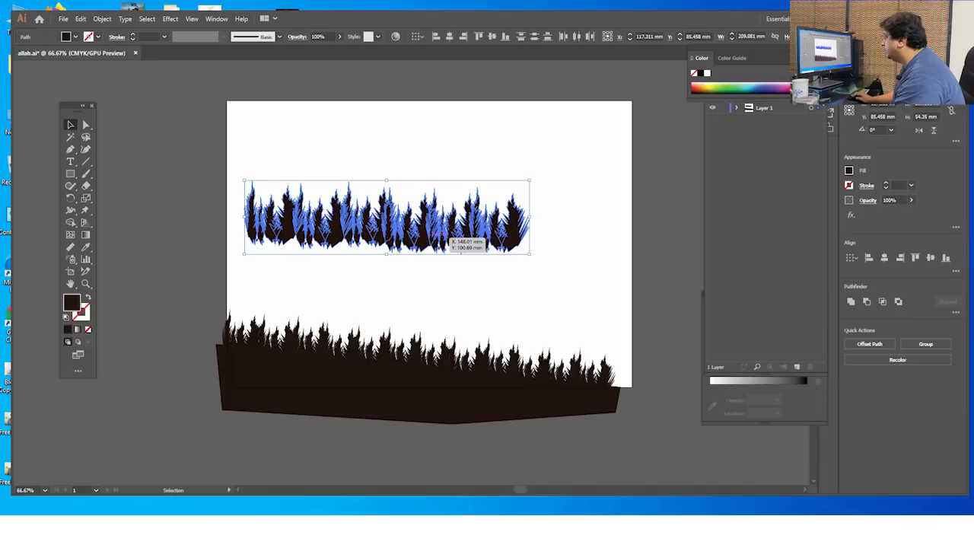
left_click_drag(513, 254, 483, 309)
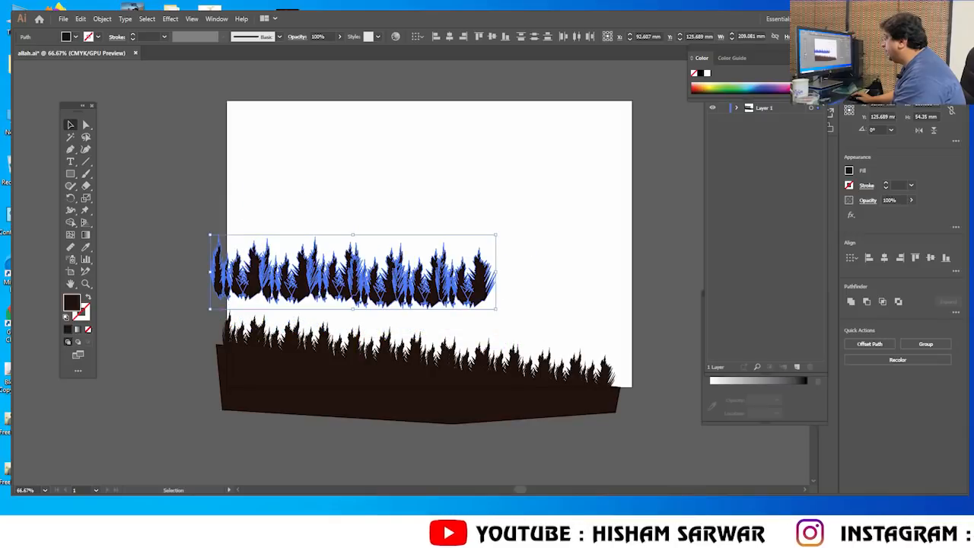
- Group the enlarged tree row and lower it so its base overlaps the tips of the sloping trees
right_click(389, 300)
mouse_move(442, 457)
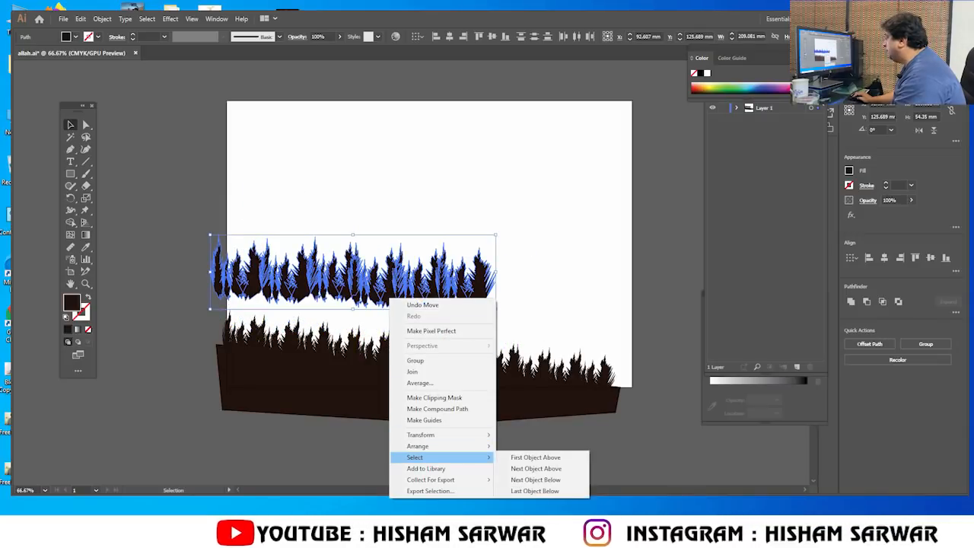
left_click(415, 360)
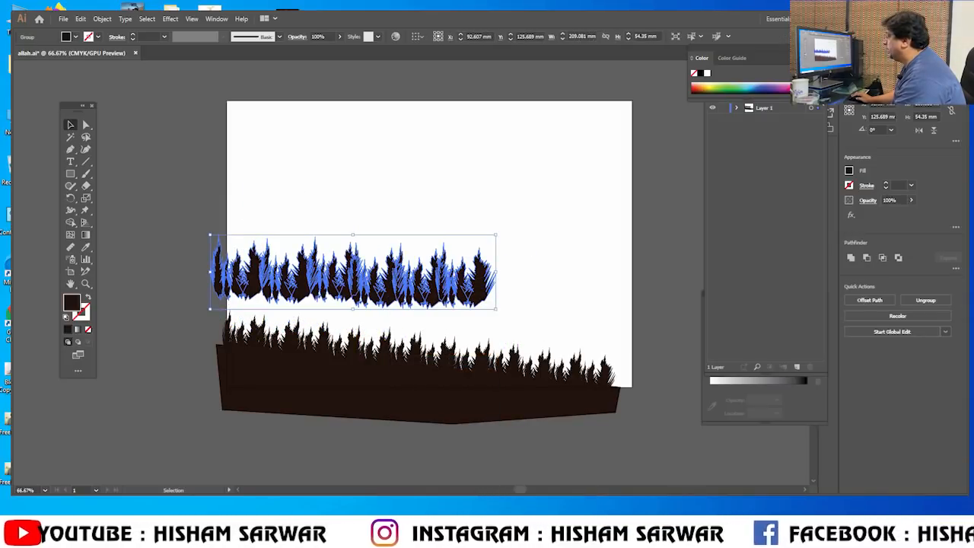
left_click(365, 323)
mouse_move(319, 285)
left_mouse_down()
mouse_move(325, 326)
mouse_move(319, 303)
left_mouse_up()
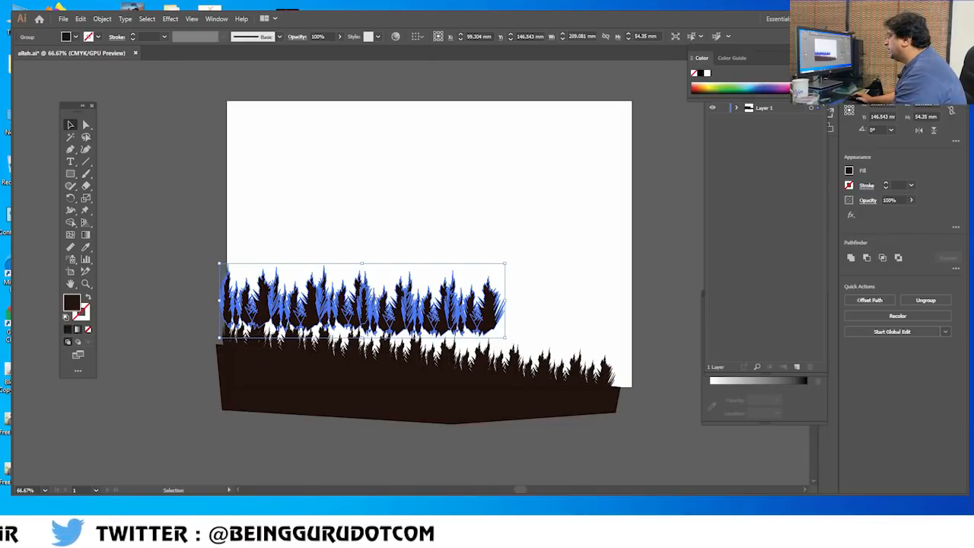
- Fill the grouped trees with a linear gradient and set its white stop to a CMYK purple of C 63.53%, M 82.75%, Y 0%, K 0%
left_click(77, 329)
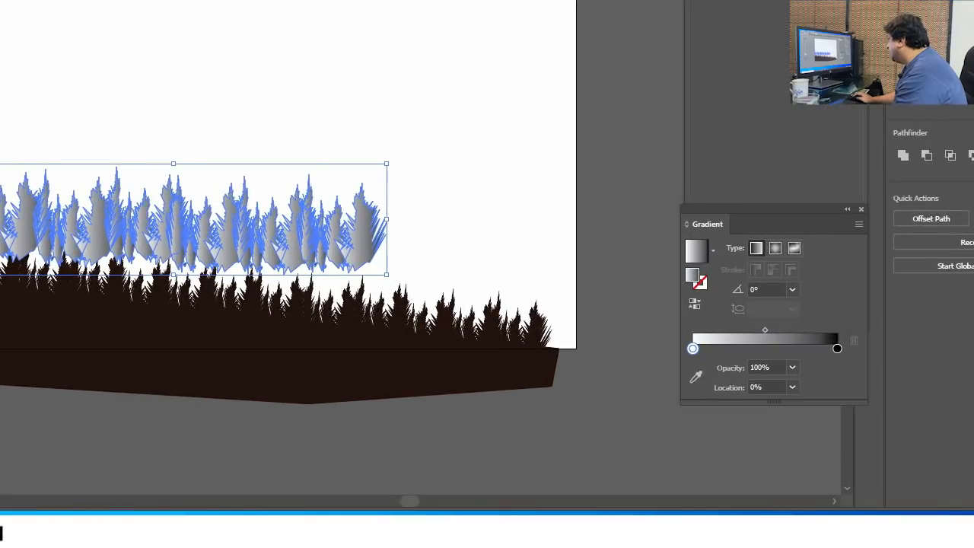
double_click(692, 348)
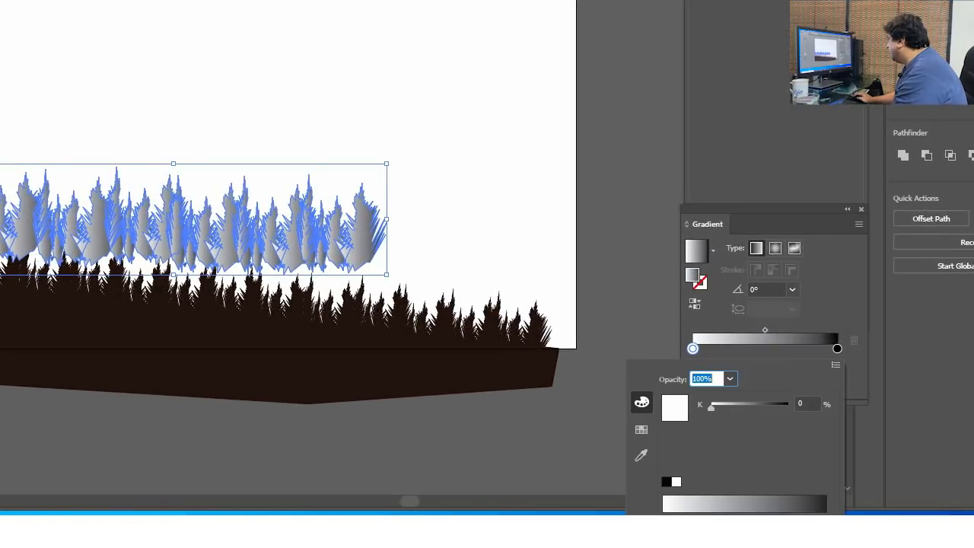
left_click(836, 364)
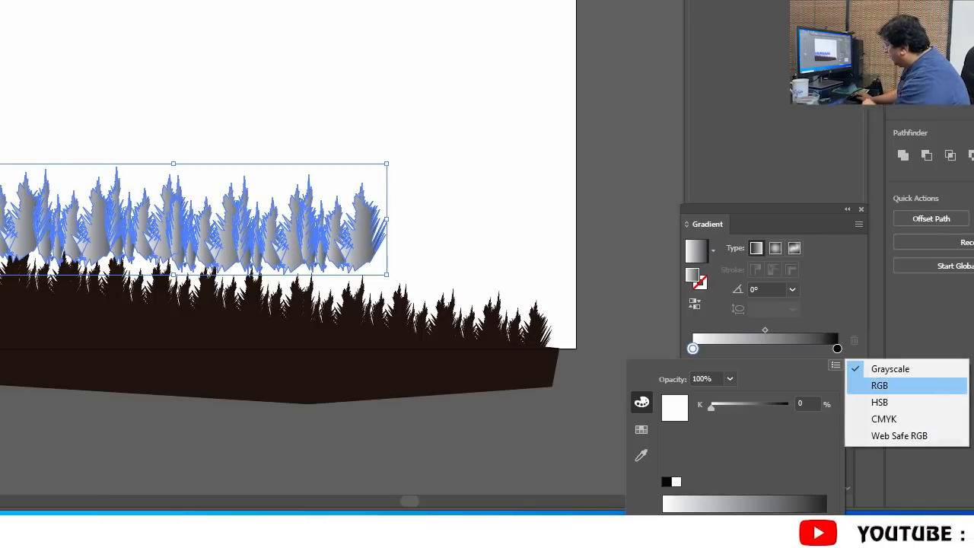
left_click(885, 419)
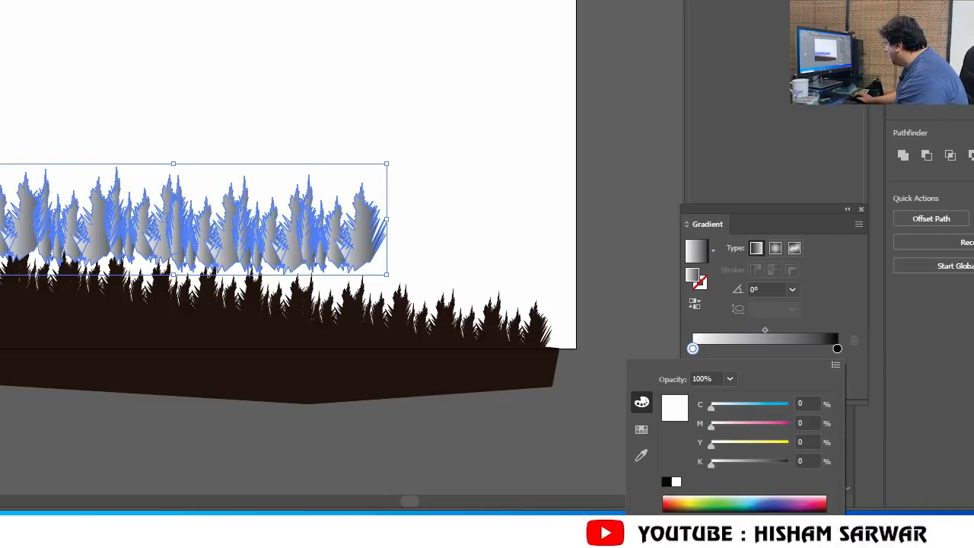
left_click_drag(760, 504, 788, 503)
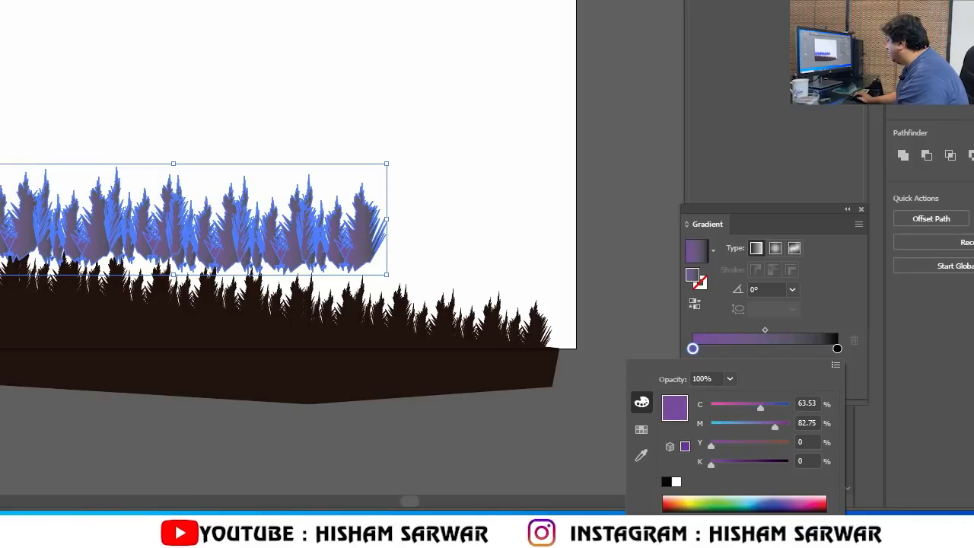
- Change the tree gradient's black stop to a CMYK magenta of C 54.51%, M 100%, Y 27.45%, K 13.33%
left_click(837, 348)
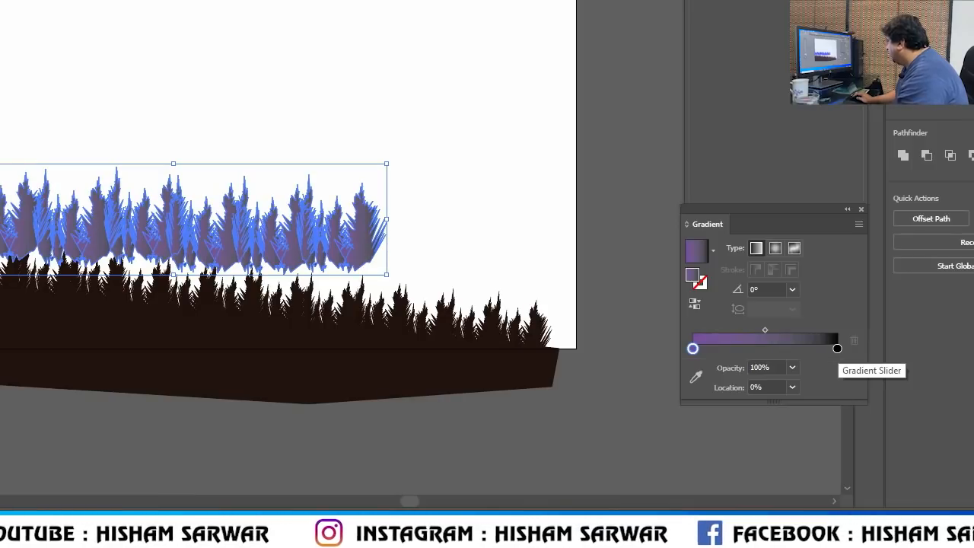
double_click(837, 349)
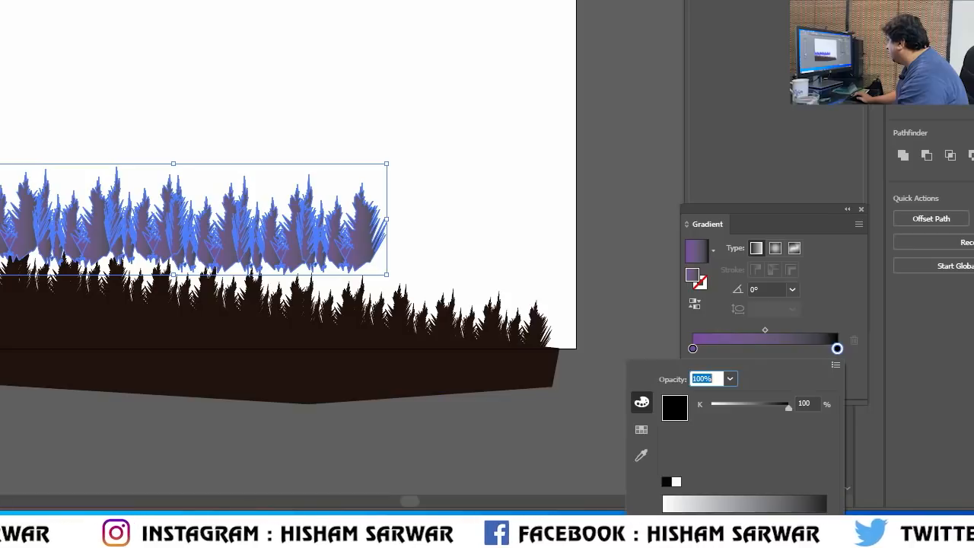
left_click(835, 365)
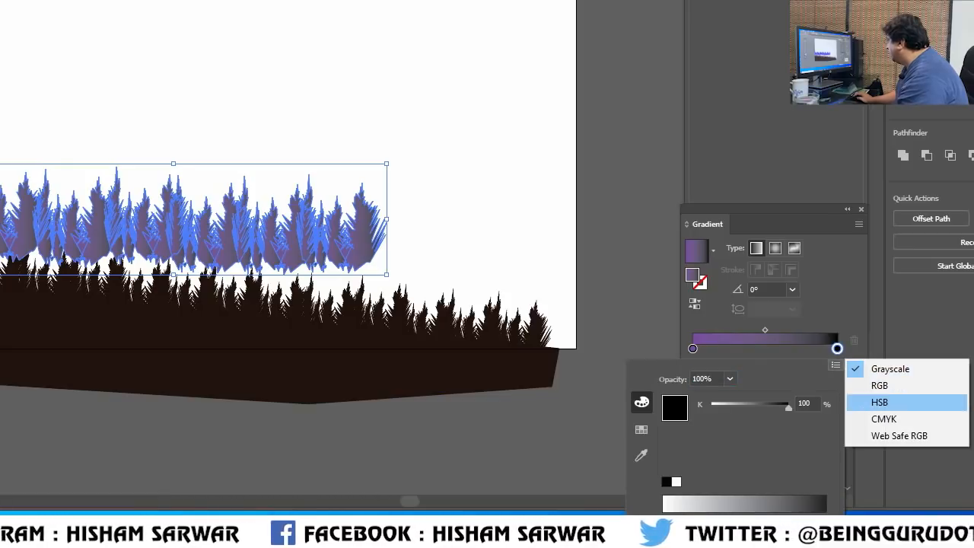
left_click(891, 419)
left_click_drag(758, 503, 804, 508)
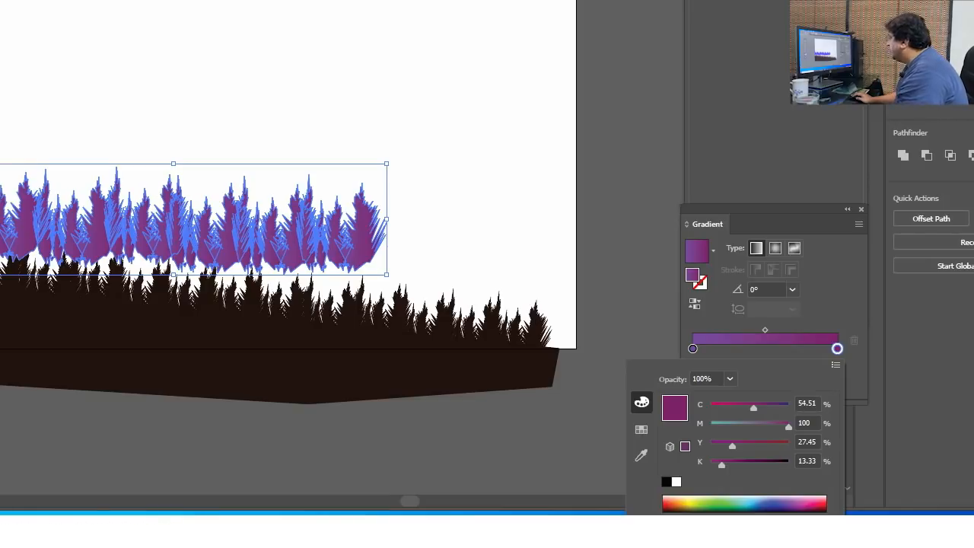
key("Escape")
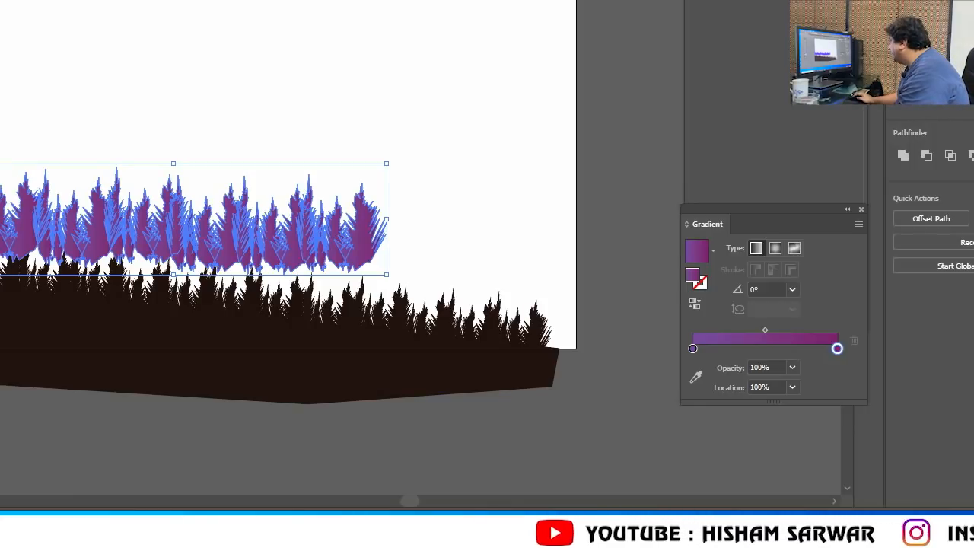
- Darken the gradient's magenta stop to K 63% and set the gradient angle to 90°
double_click(837, 348)
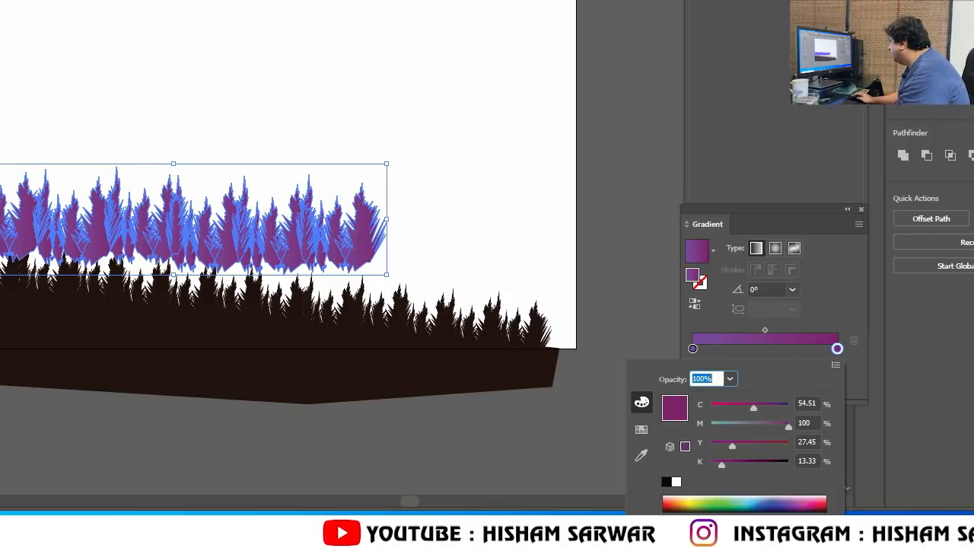
left_click_drag(722, 465, 759, 464)
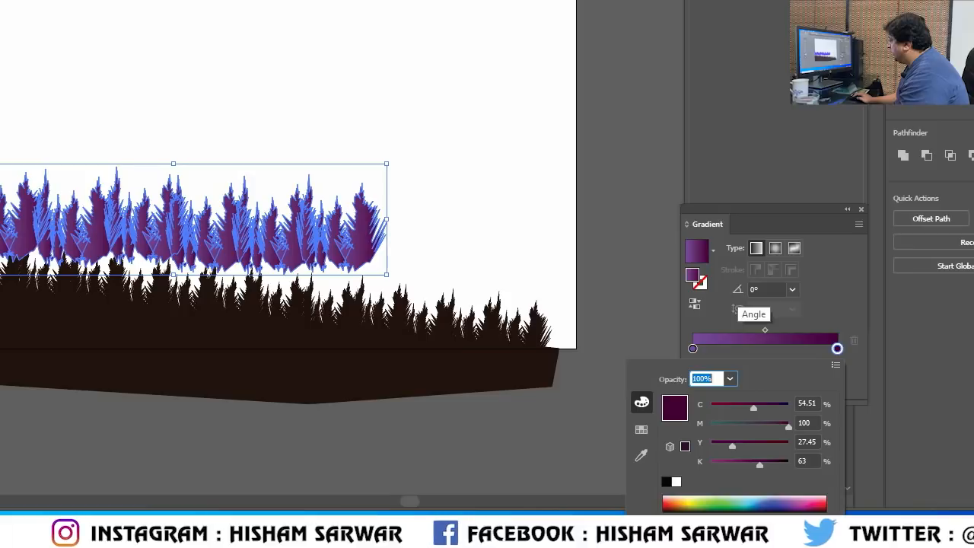
key("Escape")
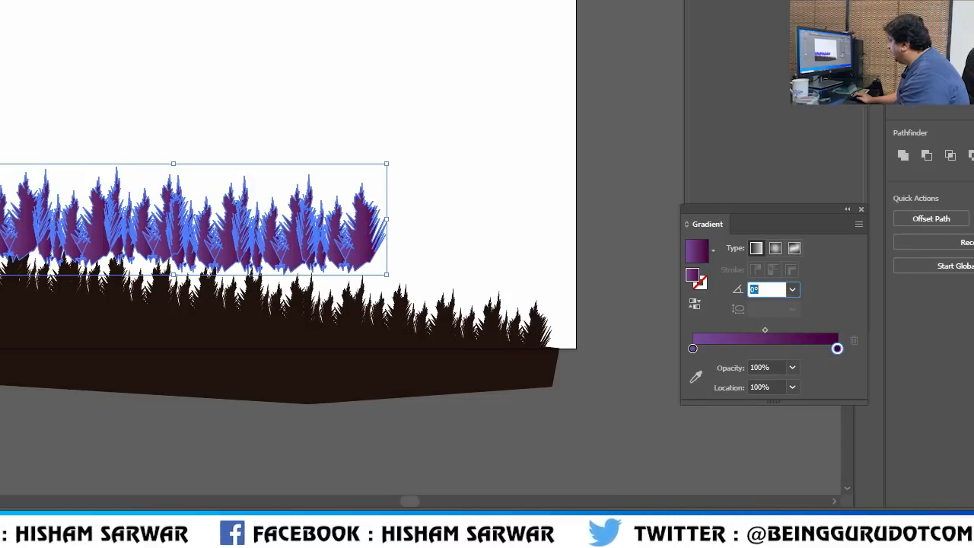
left_click(793, 289)
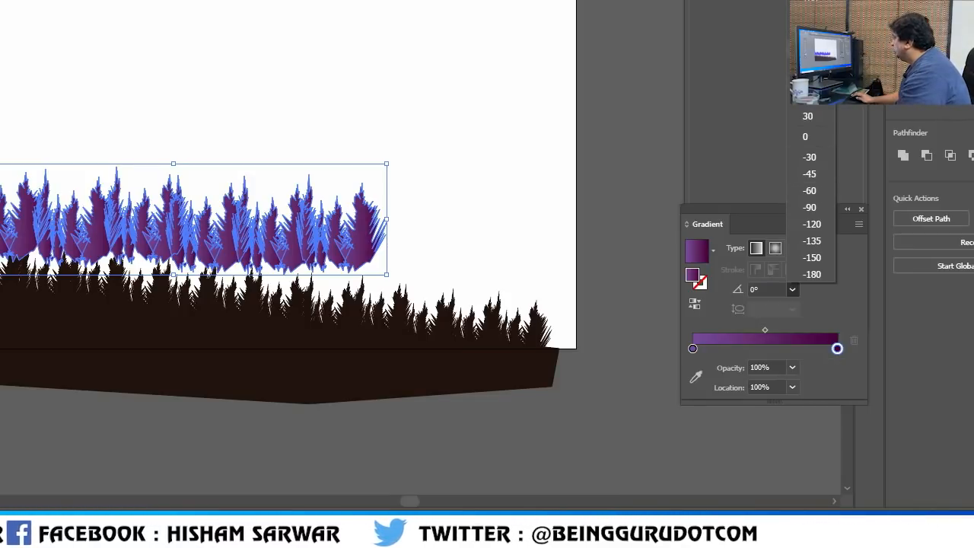
left_click(809, 65)
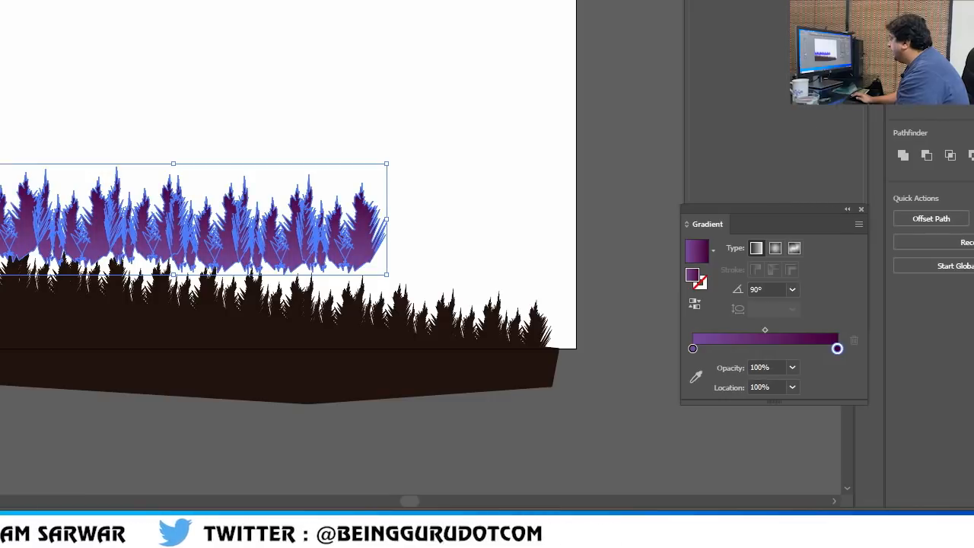
- Reposition the tree row's gradient stops, placing the dark magenta stop at 49.48%
key("ctrl+shift+a")
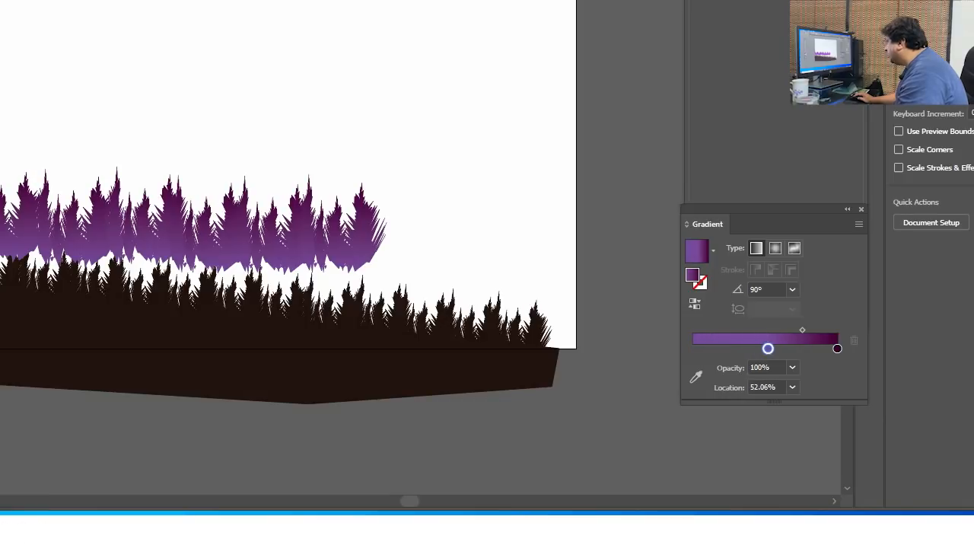
left_click(382, 224)
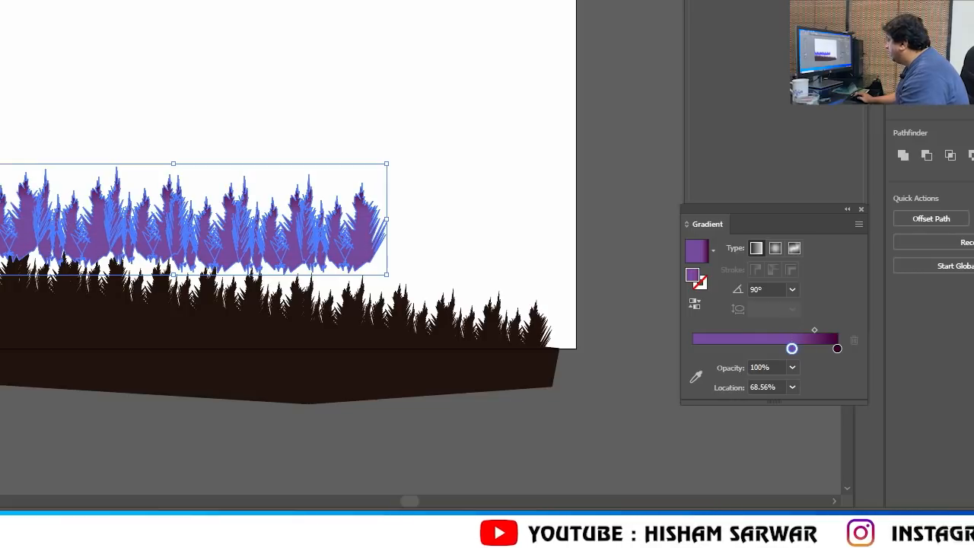
left_click_drag(837, 348, 764, 348)
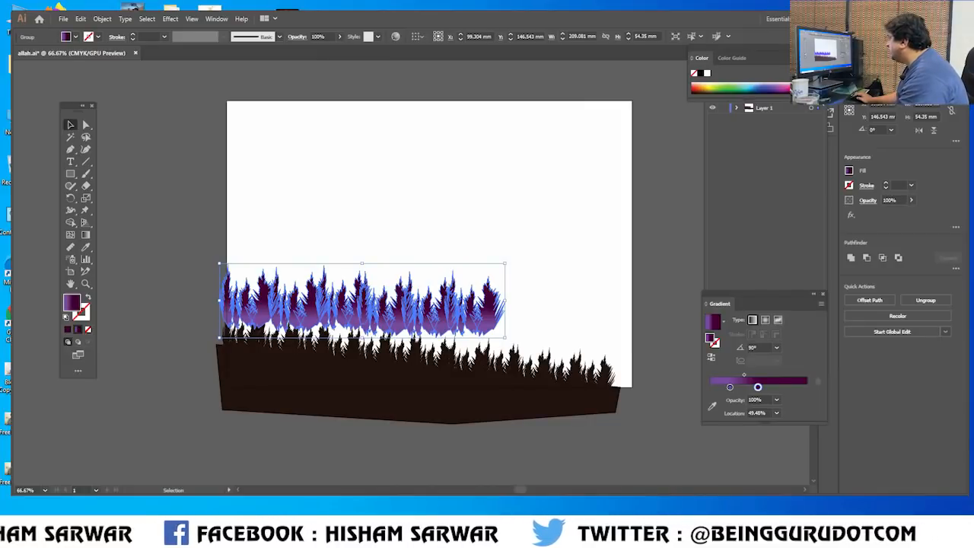
key("ctrl+shift+a")
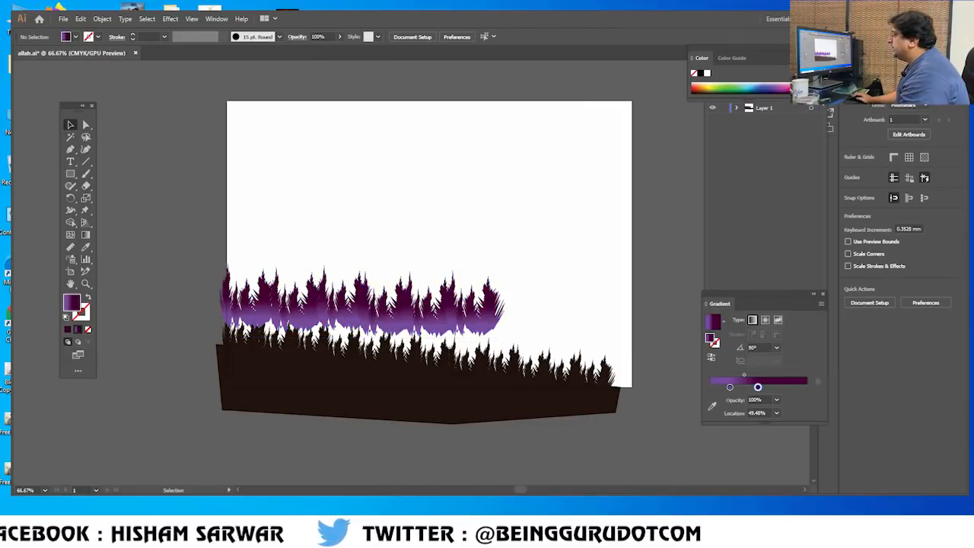
- Raise the gradient tree row slightly and enlarge it to about 238 by 66 mm
left_click(351, 310)
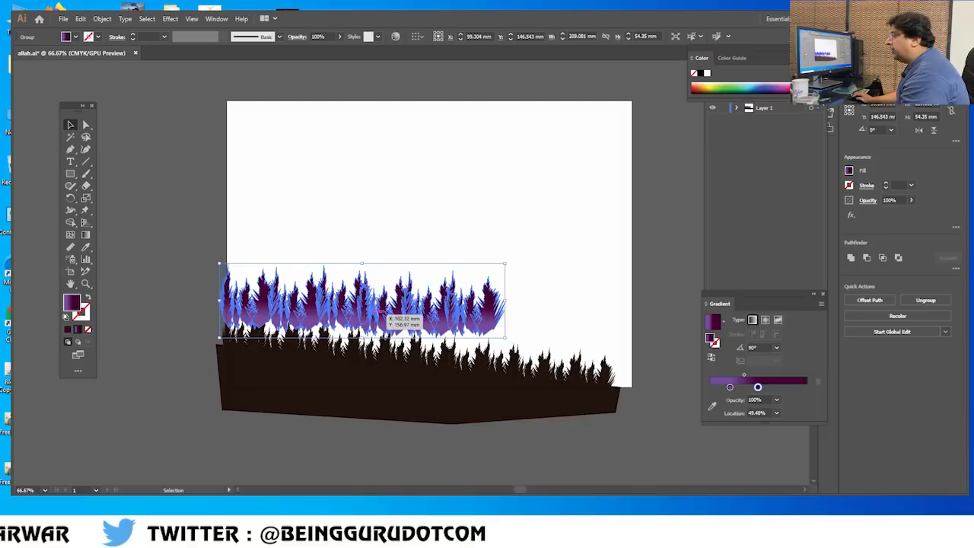
left_click_drag(383, 308, 383, 293)
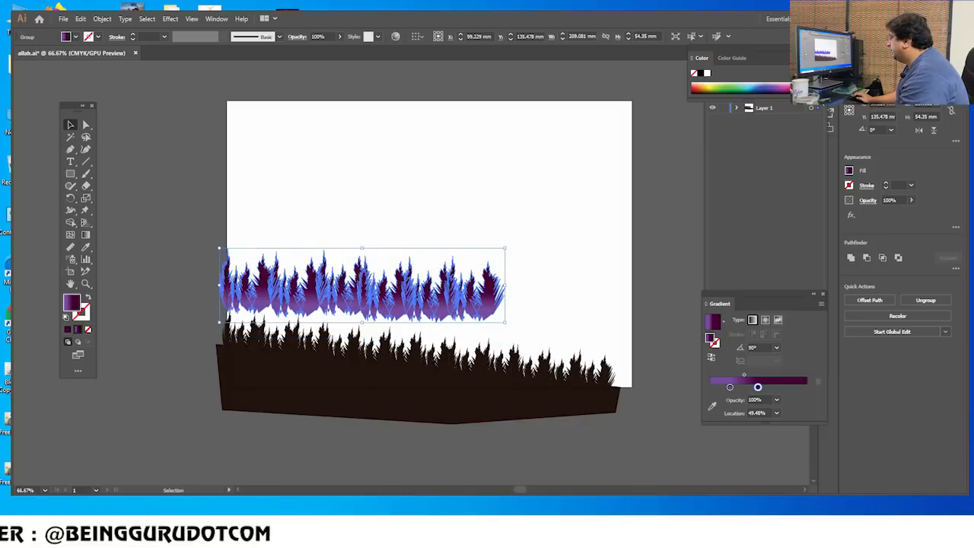
left_click_drag(505, 322, 545, 338)
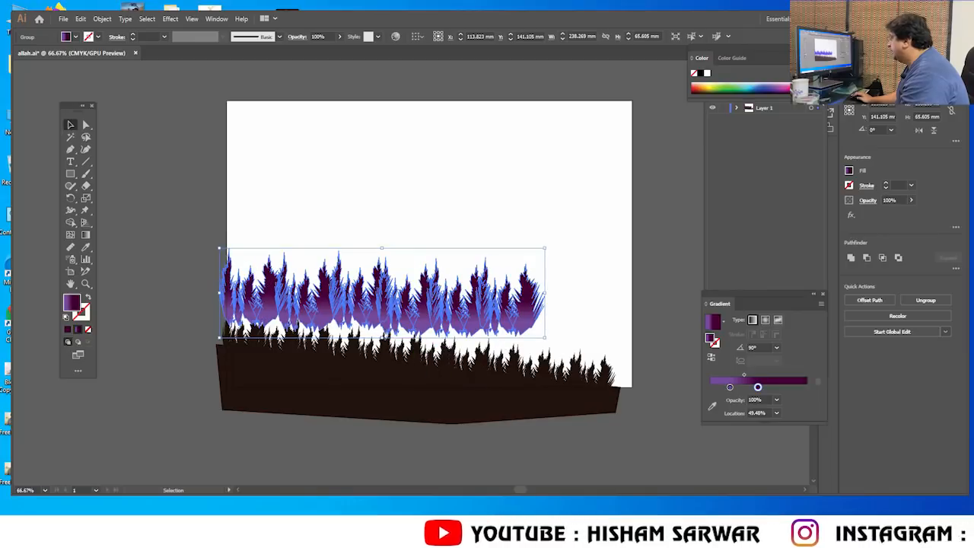
key("ctrl+shift+a")
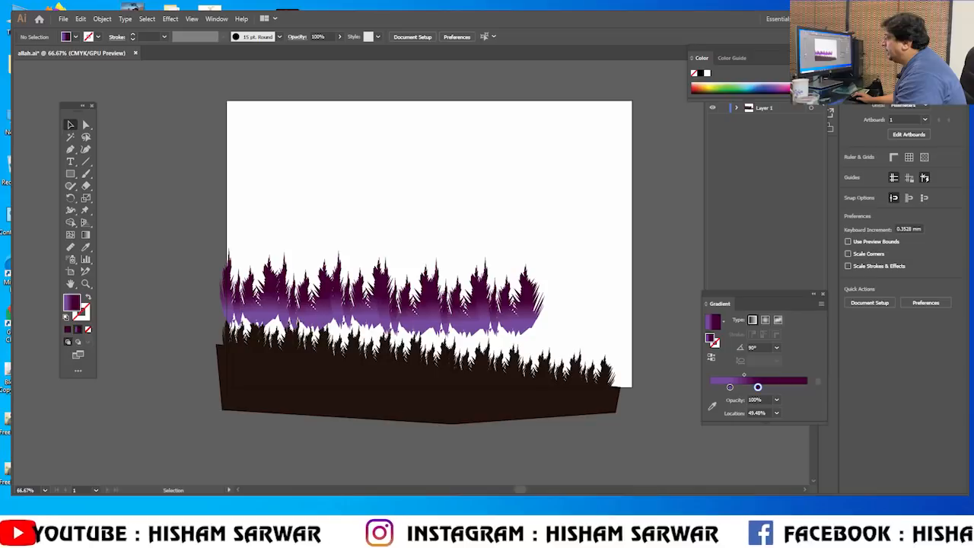
- Draw a closed four-sided ground shape about 328 by 105 mm with the Pen tool, covering the lower trees and extending below the artboard
double_click(71, 302)
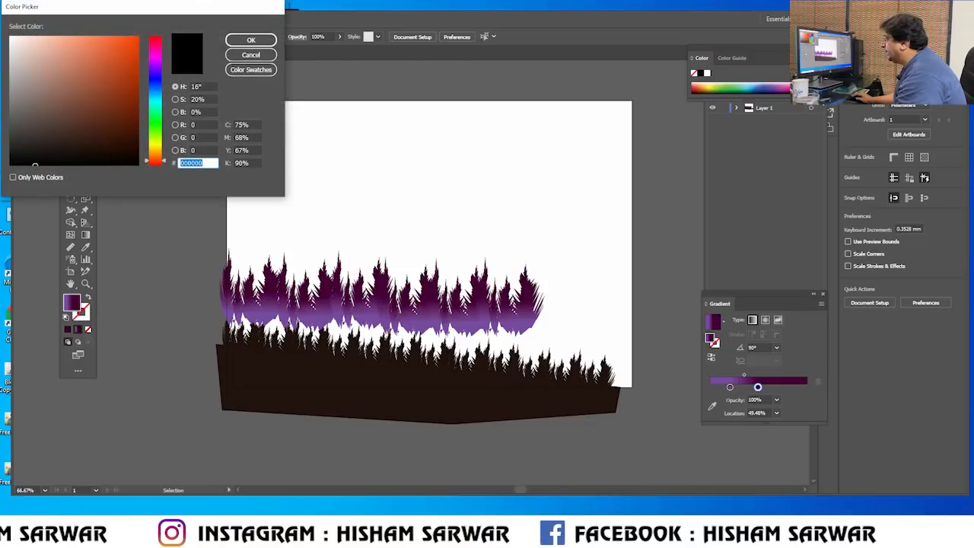
left_click(251, 55)
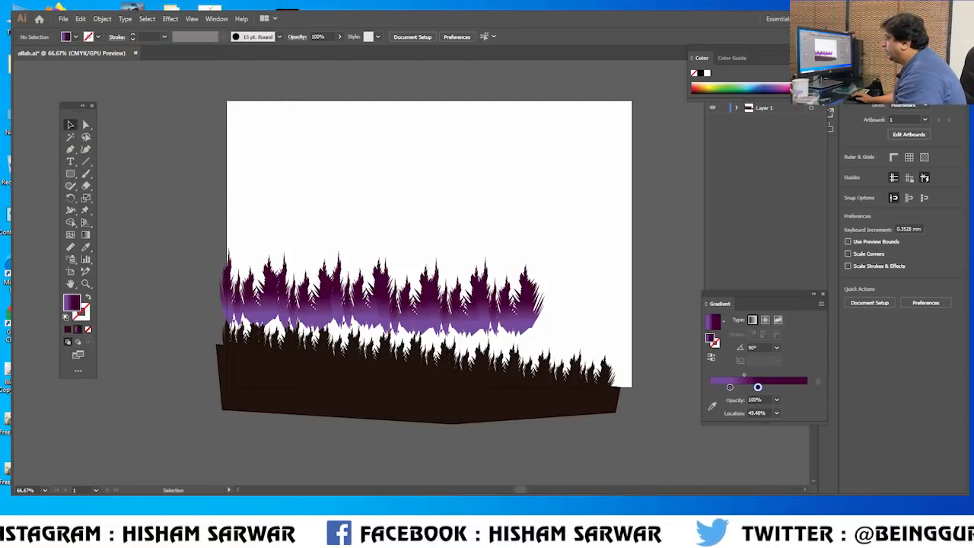
key("p")
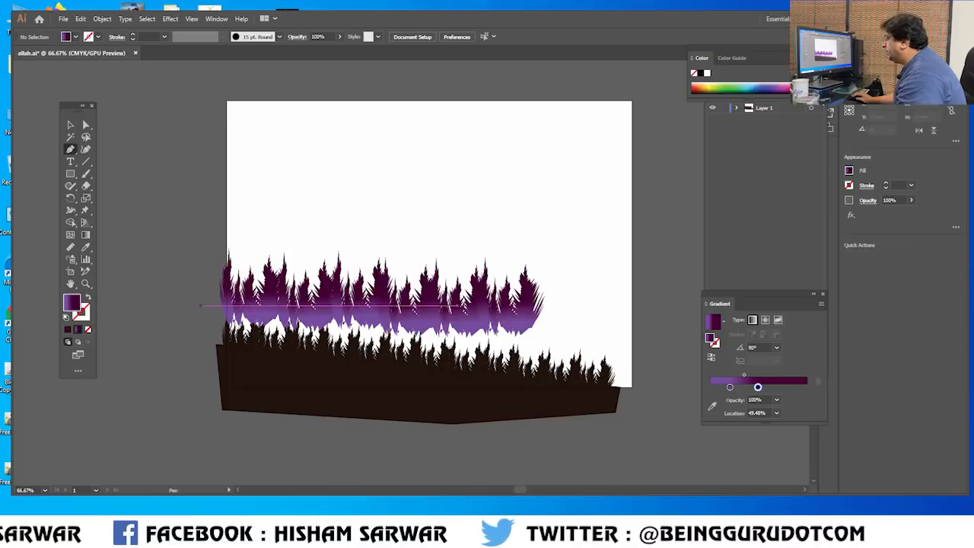
left_click_drag(200, 305, 255, 314)
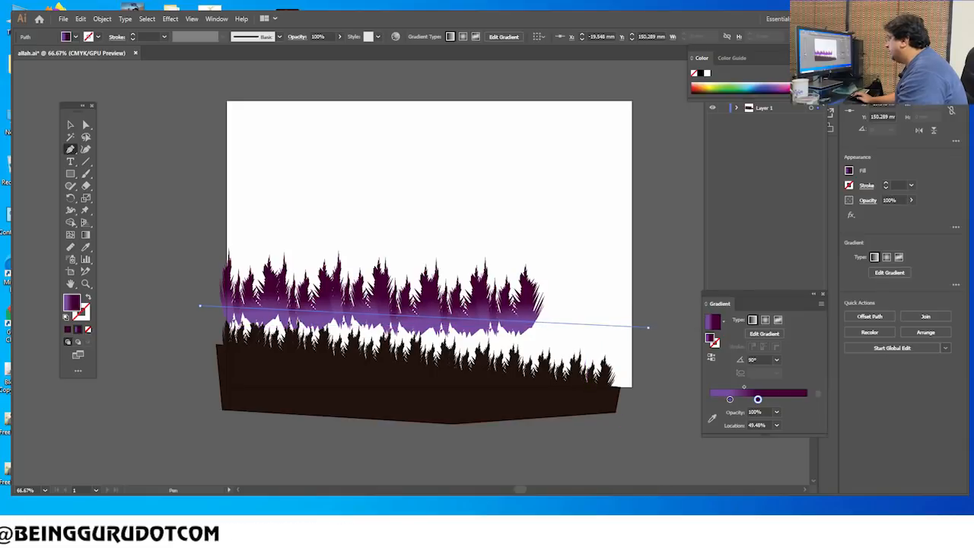
left_click_drag(643, 449, 646, 459)
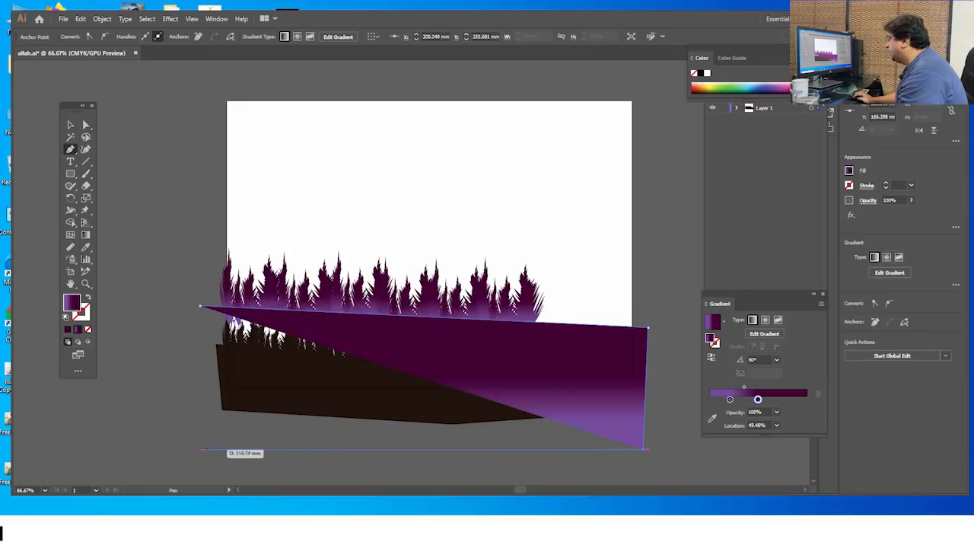
left_click(206, 449)
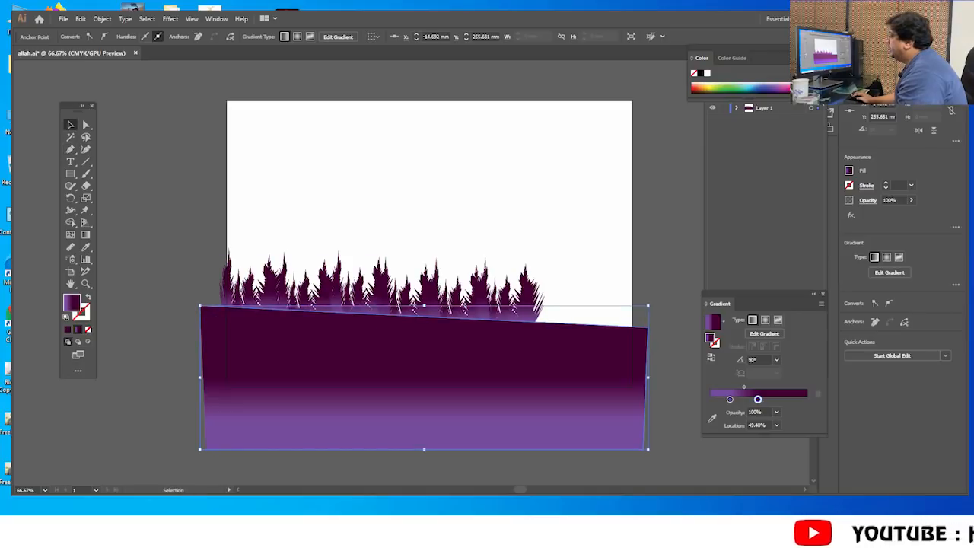
- Shift the new ground shape slightly up and to the right and send it to the back behind both tree rows
mouse_move(607, 354)
left_mouse_down()
mouse_move(608, 379)
mouse_move(640, 342)
mouse_move(617, 347)
left_mouse_up()
right_click(606, 337)
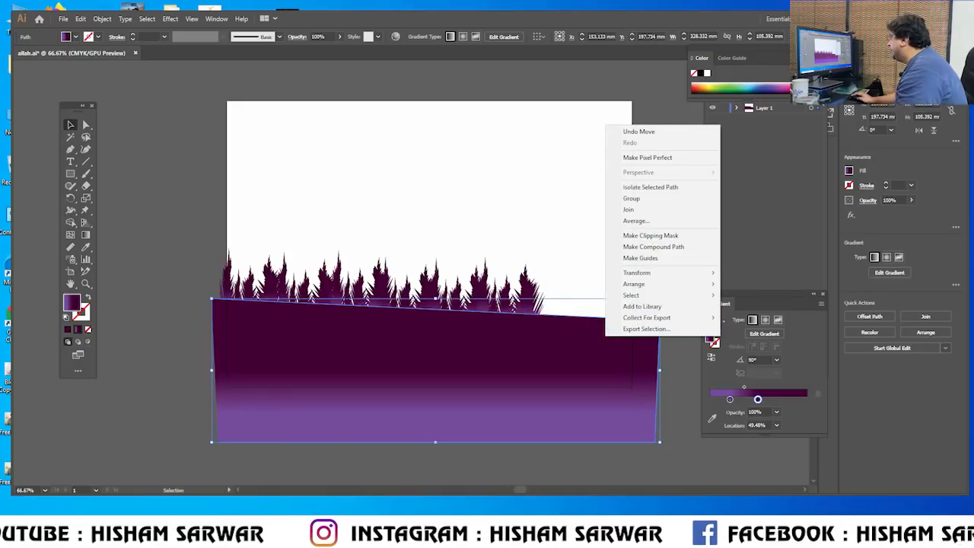
mouse_move(639, 283)
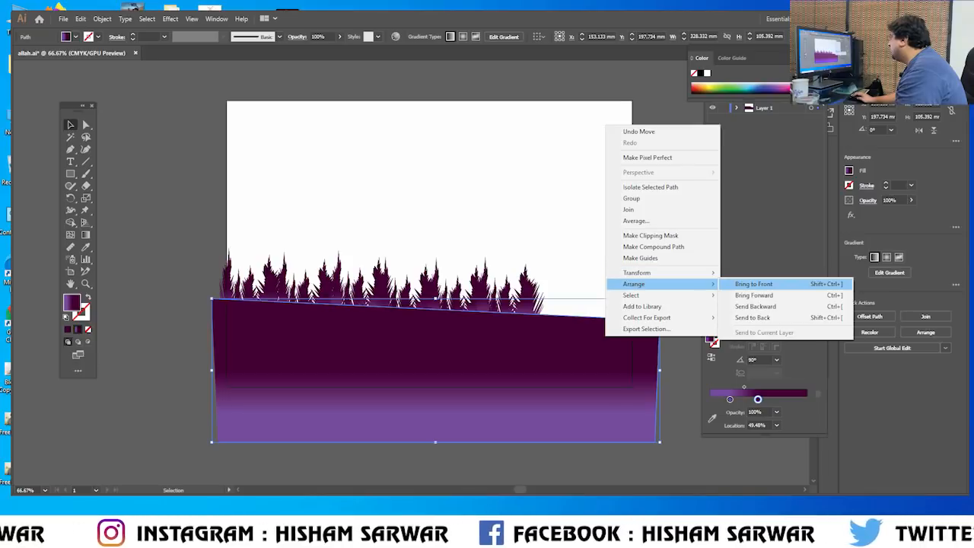
left_click(753, 317)
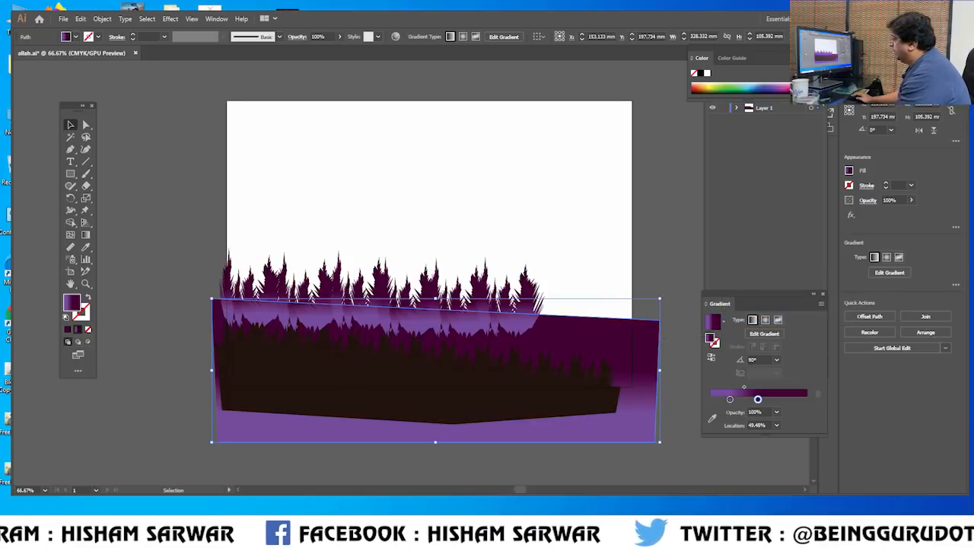
key("ctrl+shift+a")
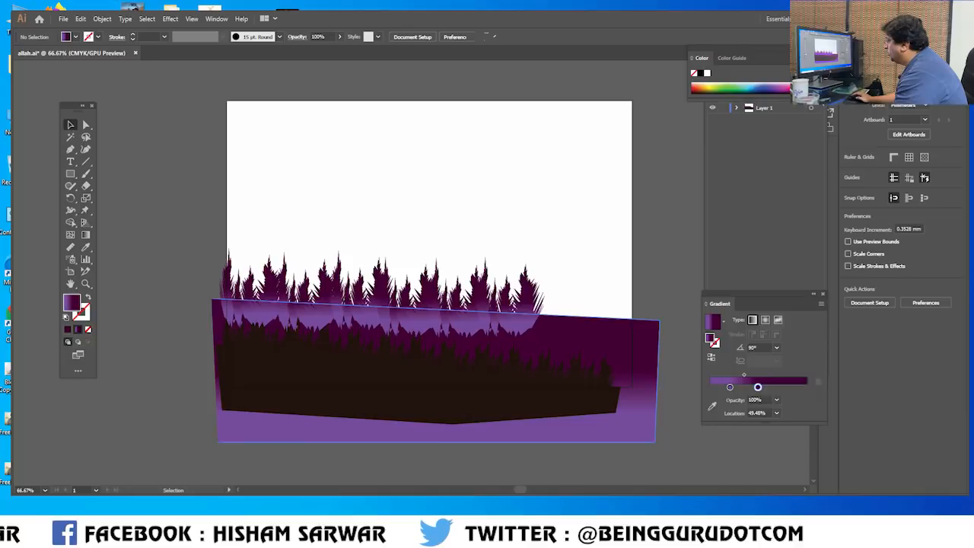
- Replace the rear ground shape's gradient with a solid magenta-purple fill, #771559
left_click(537, 293)
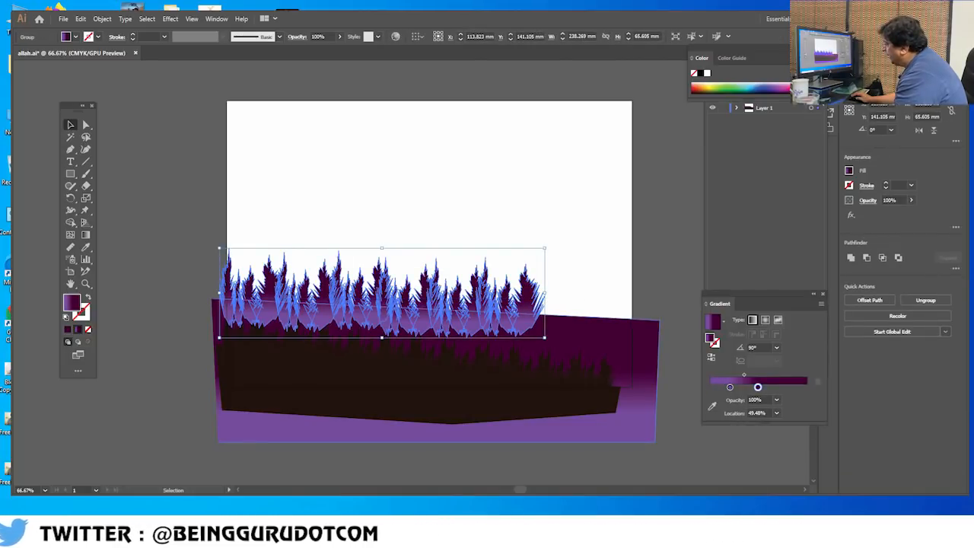
left_click(586, 339)
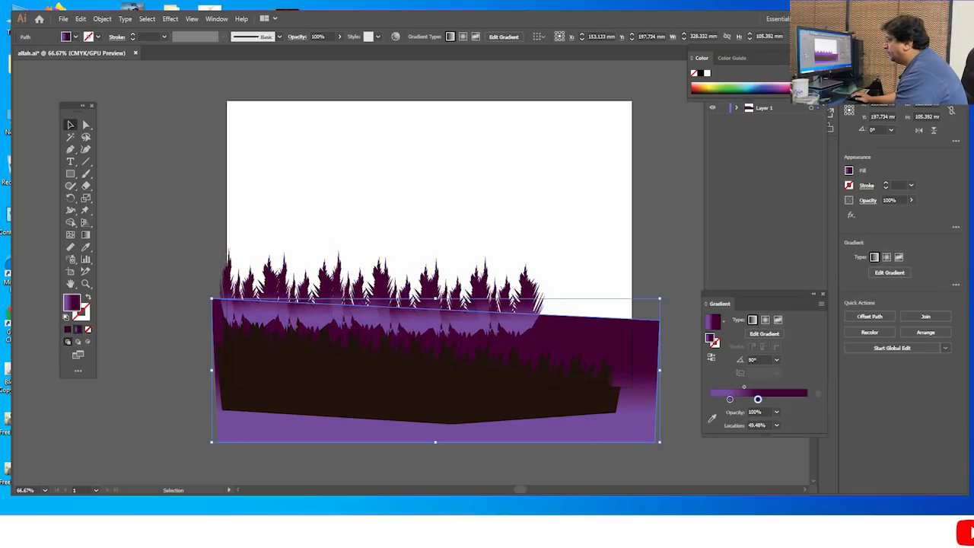
left_click(87, 330)
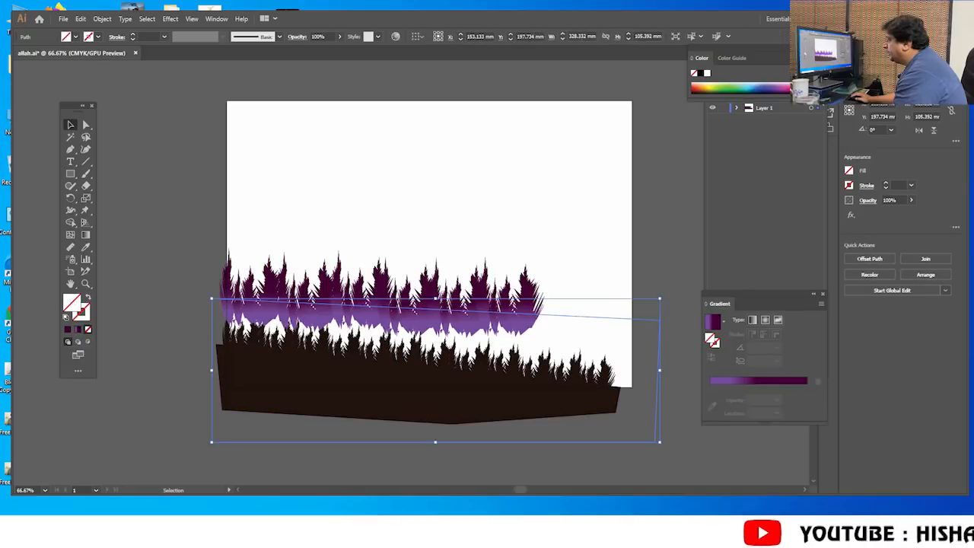
double_click(72, 302)
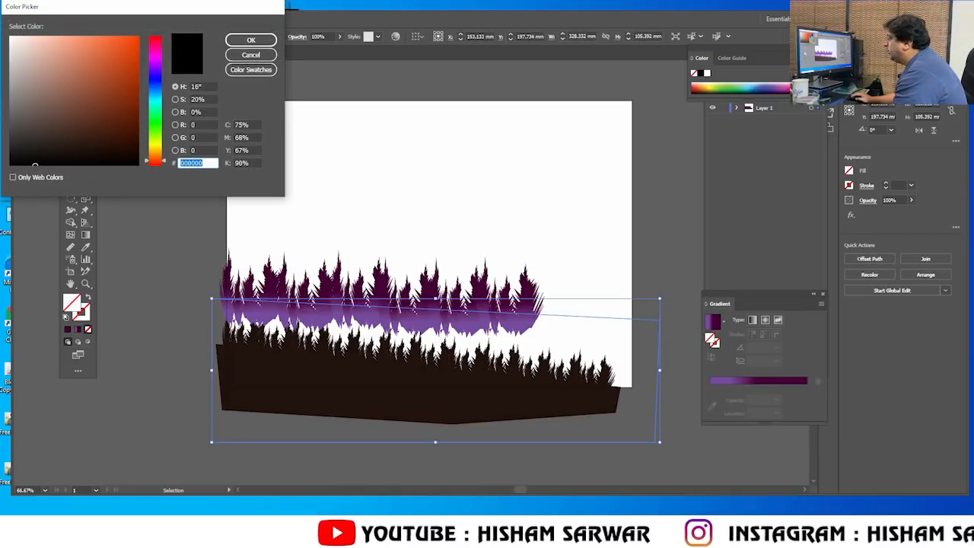
mouse_move(156, 161)
left_mouse_down()
mouse_move(155, 51)
mouse_move(124, 93)
mouse_move(121, 114)
mouse_move(115, 105)
left_mouse_up()
left_click(122, 73)
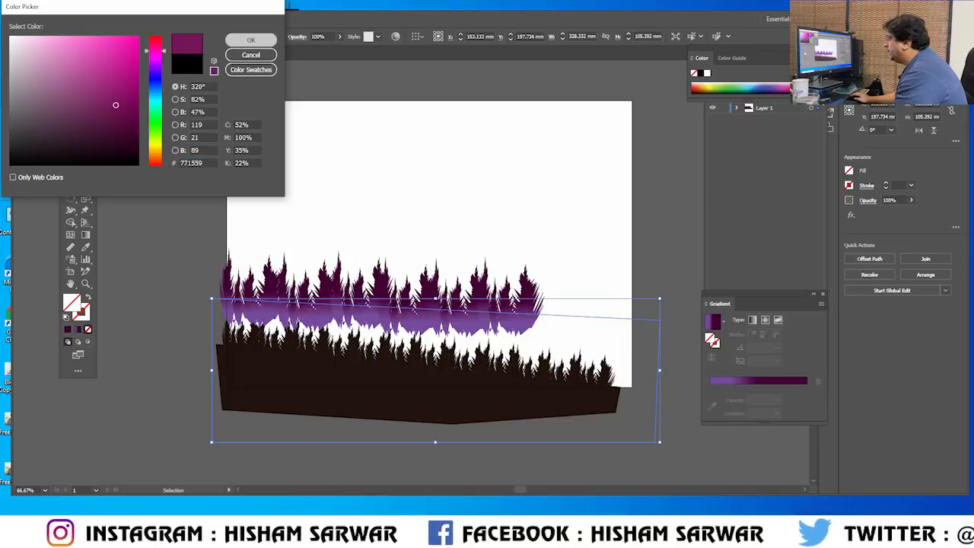
key("Return")
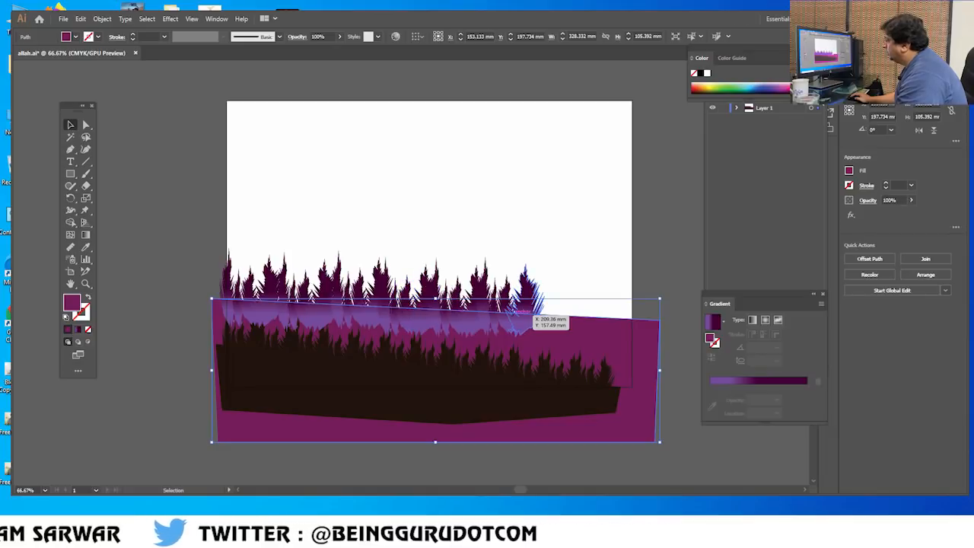
- Darken the light purple stop of the upper tree row's gradient to C 63.53, M 82.75, Y 0, K 33
left_click(410, 287)
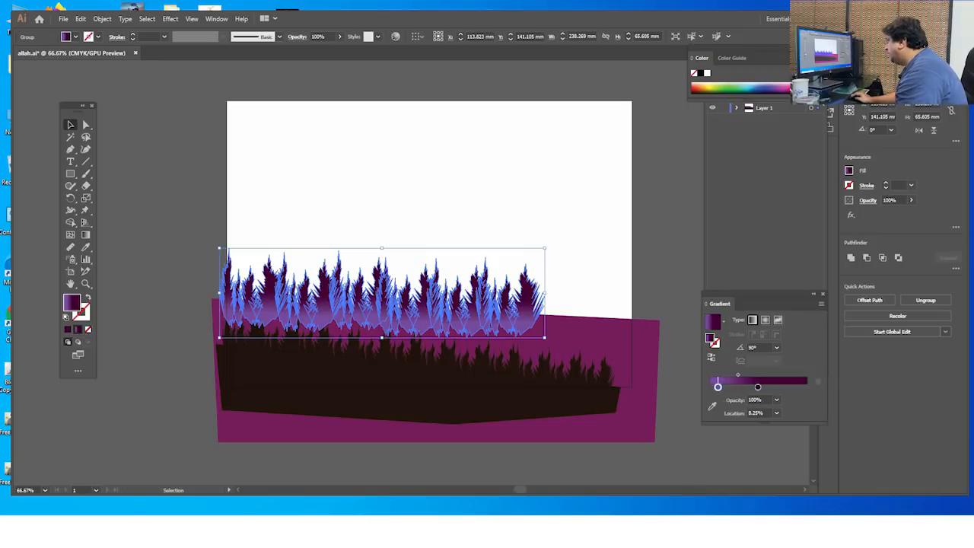
double_click(718, 387)
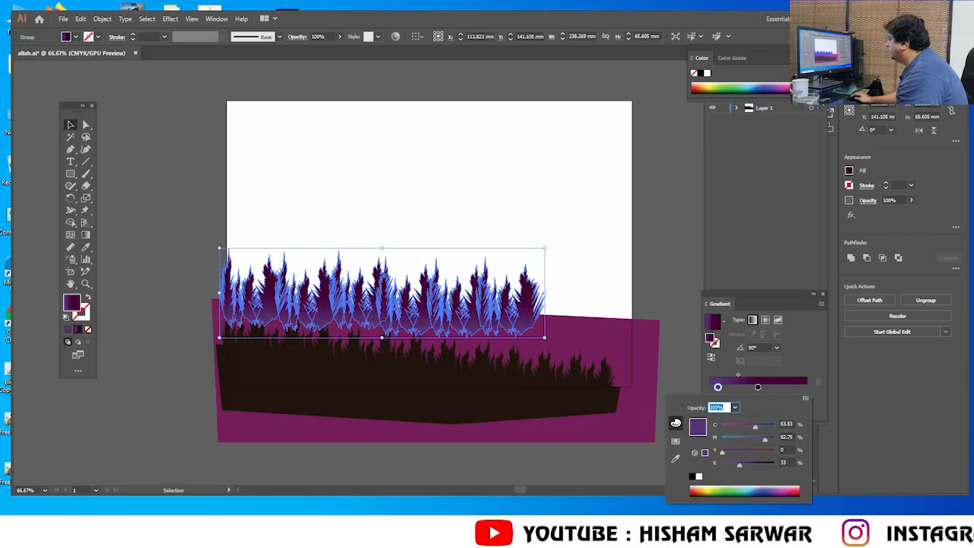
- Apply the tree row's purple gradient to the rear ground shape with the Eyedropper and set its angle to -90°
left_click(579, 343)
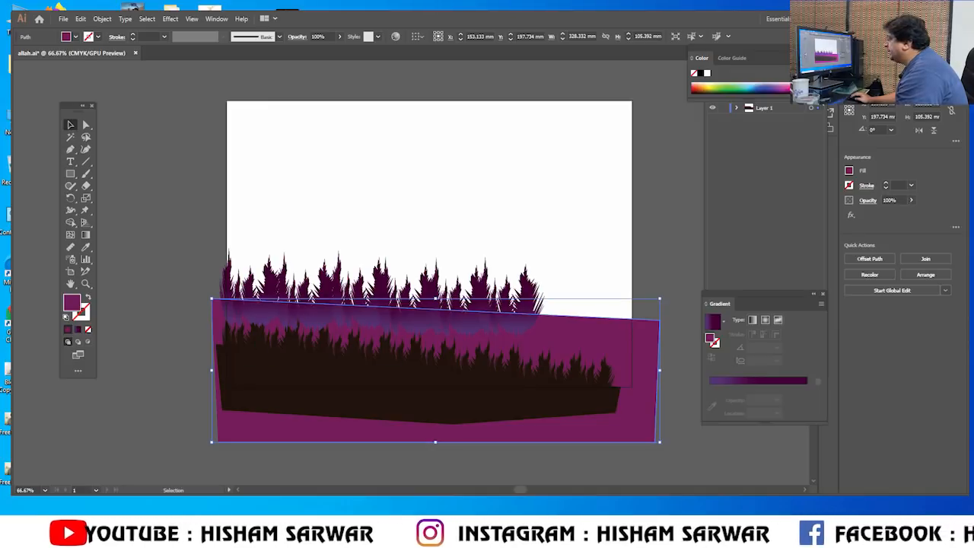
key("i")
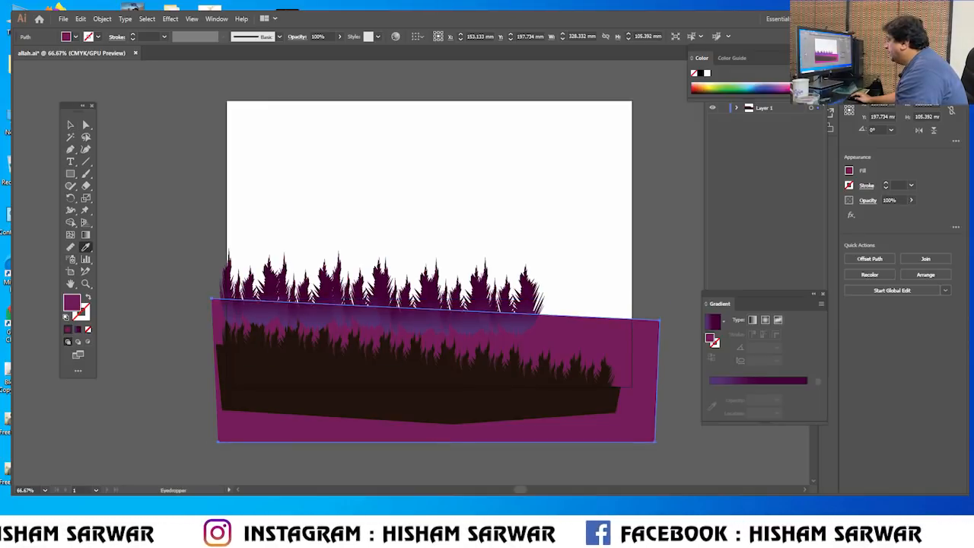
left_click(535, 300)
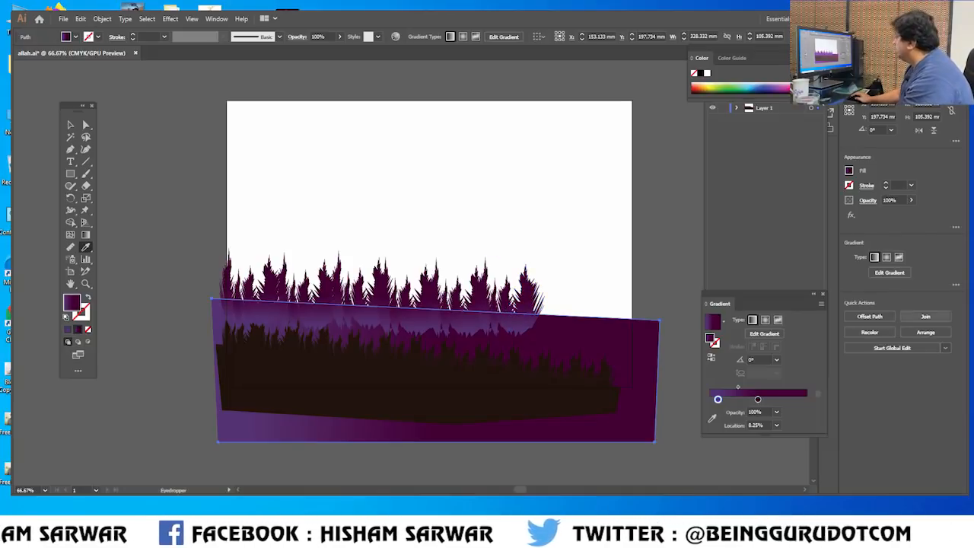
left_click(712, 357)
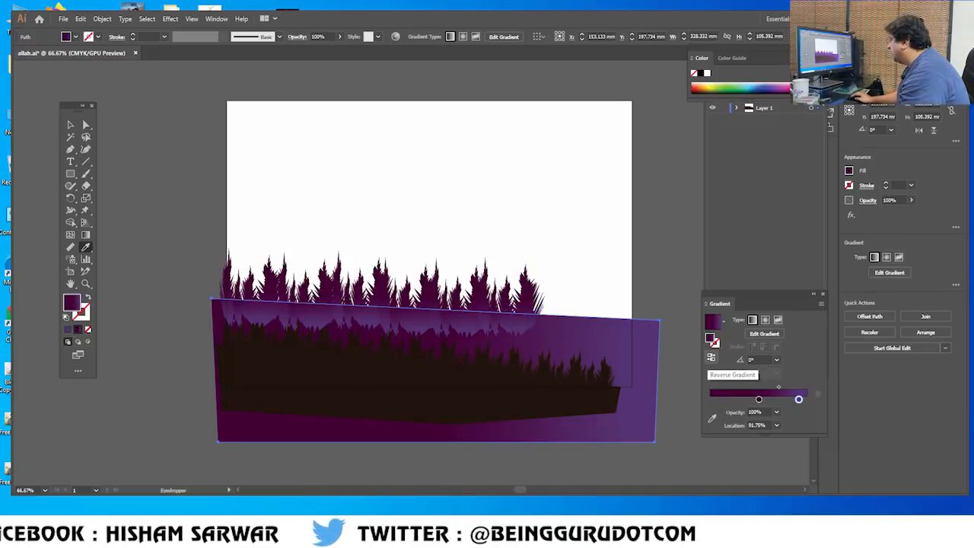
left_click(711, 357)
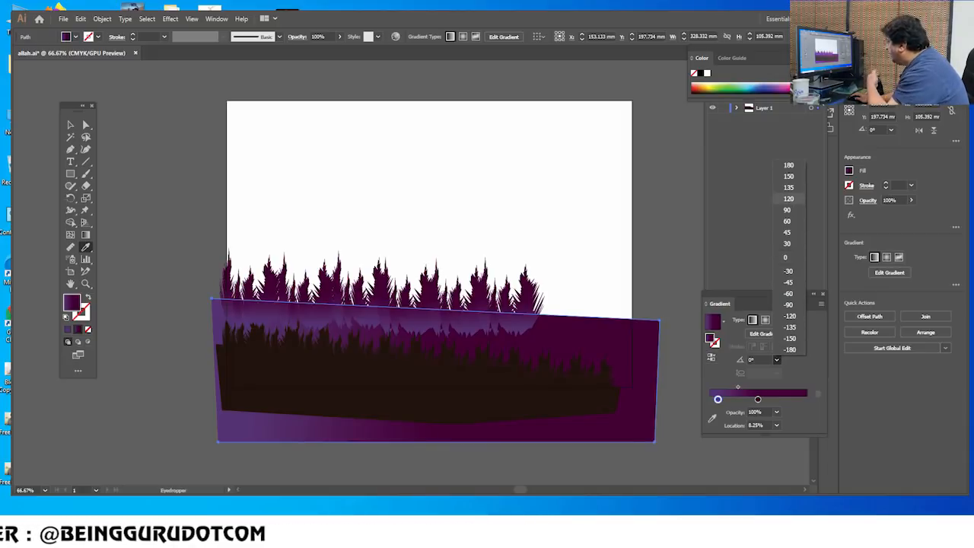
left_click(789, 304)
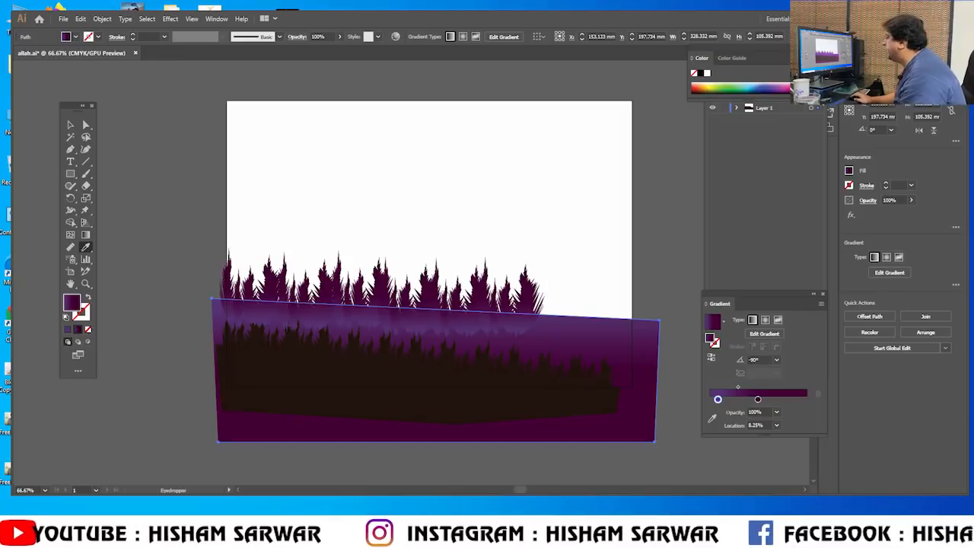
key("v")
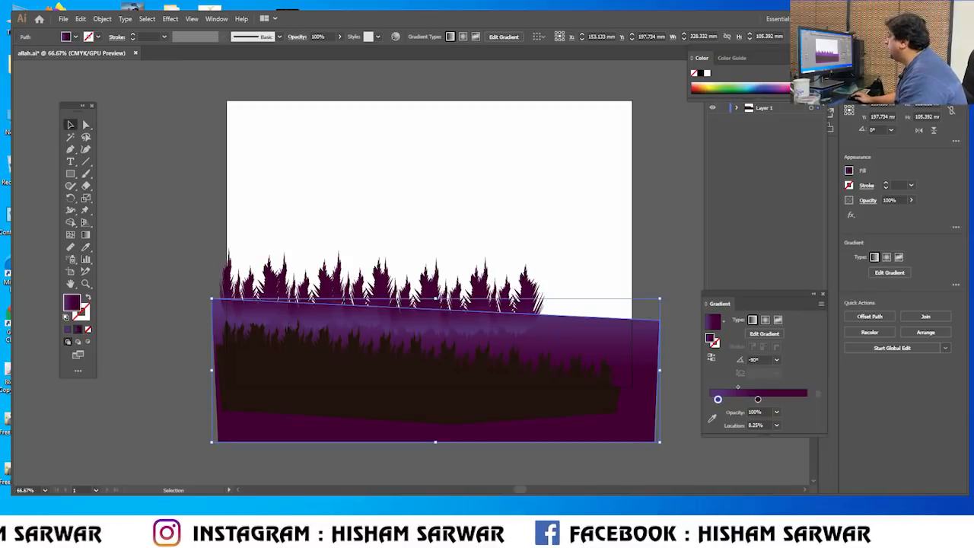
key("ctrl+shift+a")
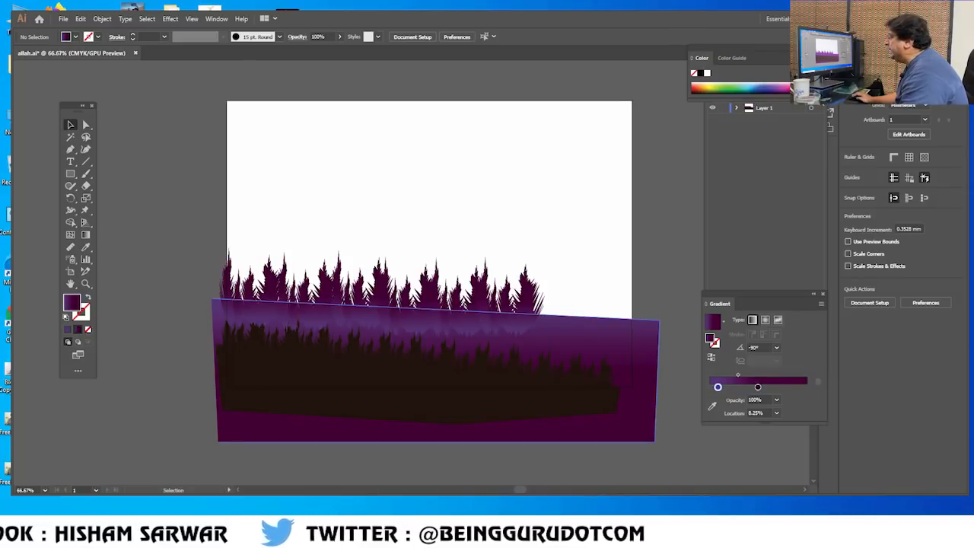
- Lower the rear ground shape by about 9 mm and rotate it about 10° clockwise for a steeper downhill slope
left_click_drag(659, 321, 652, 342)
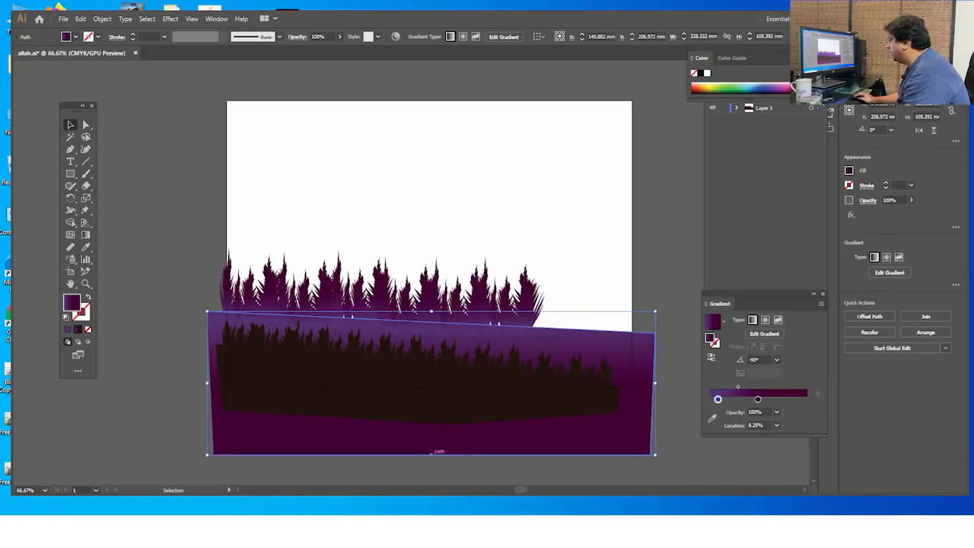
left_click_drag(432, 460, 419, 460)
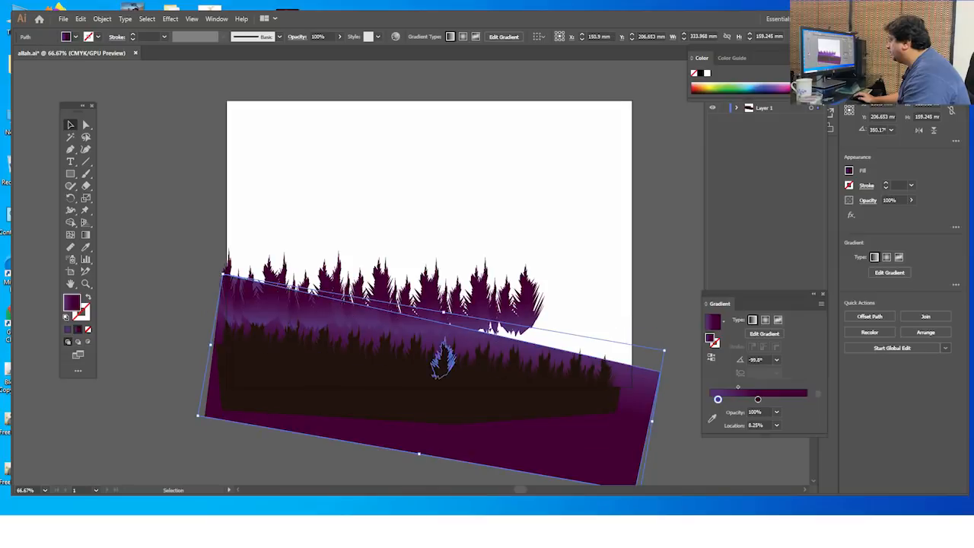
- Move the gradient tree row up and to the right into the blank area above the tilted ground shape
left_click(385, 323)
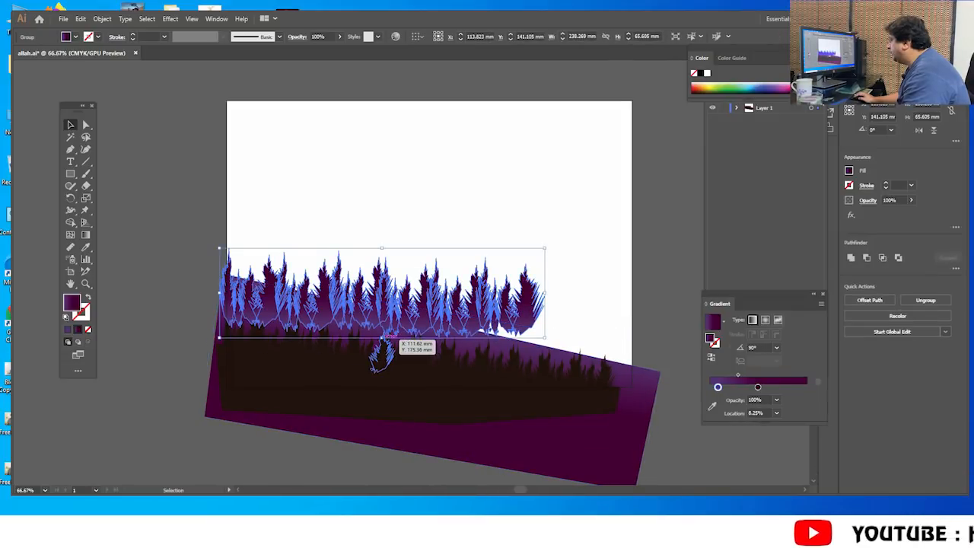
left_click_drag(408, 298, 448, 207)
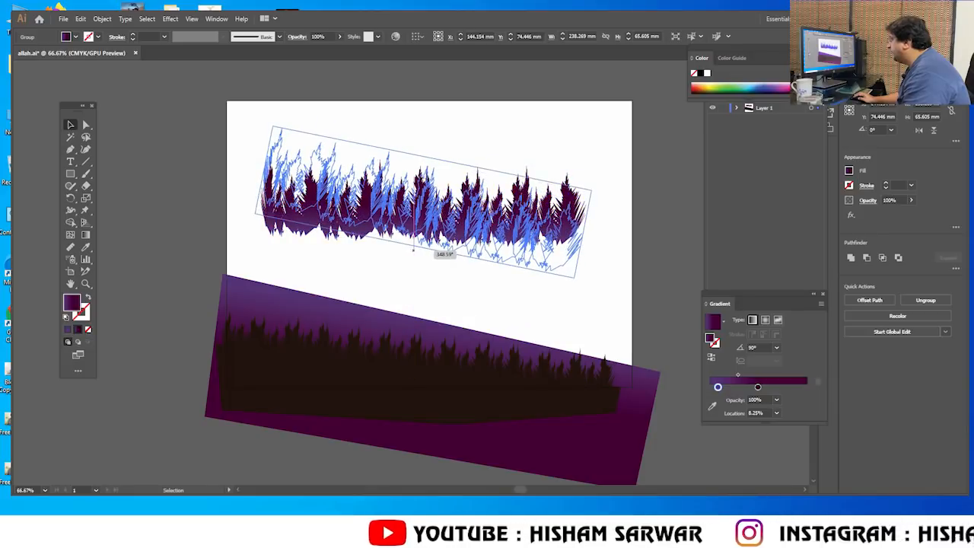